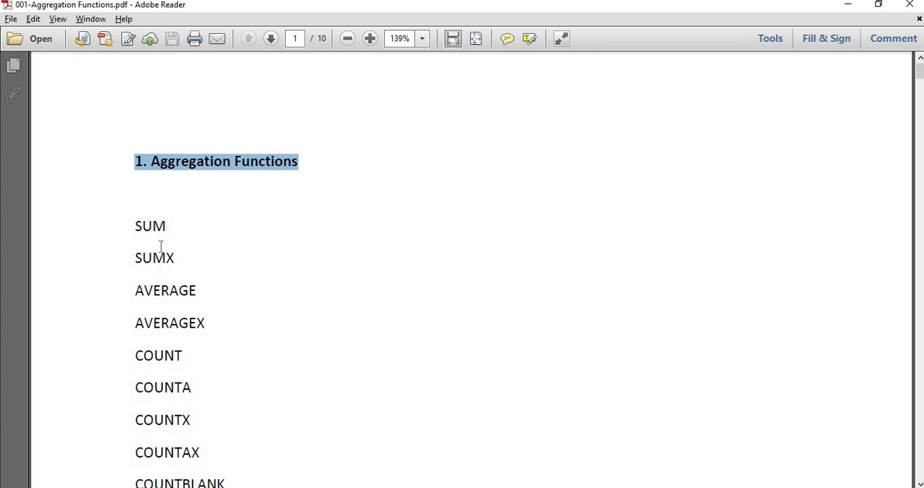
# - Review the list of aggregation functions on page 1 and highlight the MAX entry
pyautogui.click(163, 280)
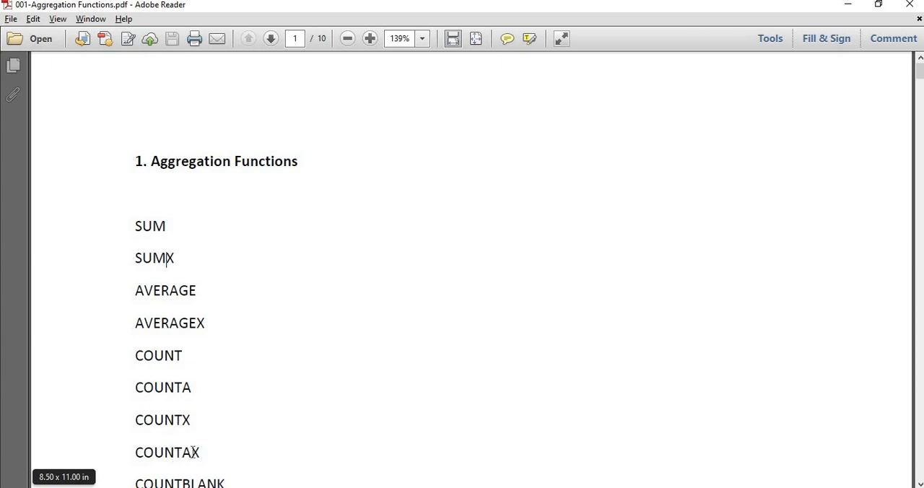
pyautogui.press('Down')
pyautogui.press('Down')
pyautogui.press('Down')
pyautogui.press('Down')
pyautogui.press('Down')
pyautogui.press('Down')
pyautogui.press('Down')
pyautogui.press('Down')
pyautogui.press('Down')
pyautogui.press('Down')
pyautogui.press('Down')
pyautogui.press('Down')
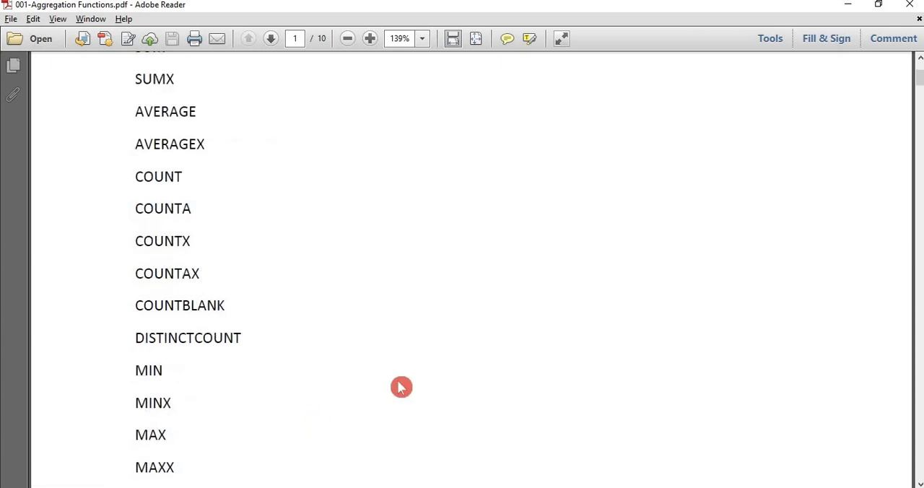
pyautogui.press('Down')
pyautogui.press('Down')
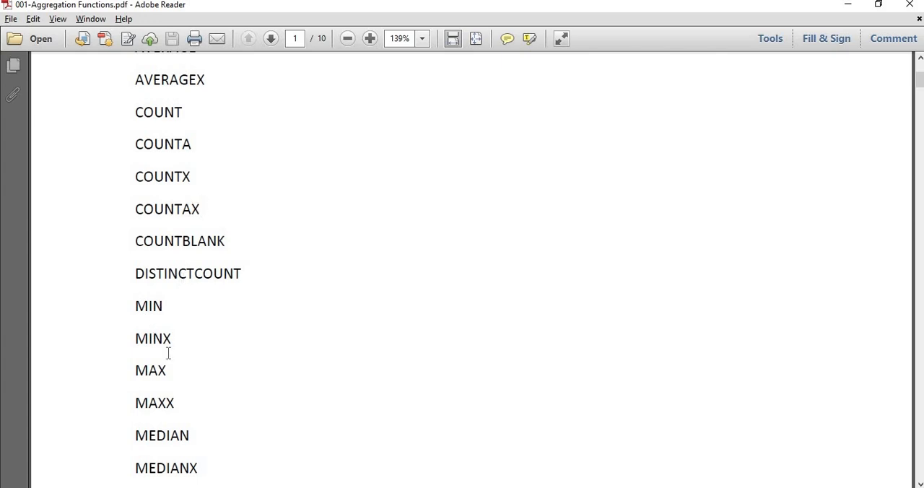
pyautogui.moveTo(168, 370); pyautogui.dragTo(124, 369)
pyautogui.moveTo(166, 375); pyautogui.dragTo(284, 373)
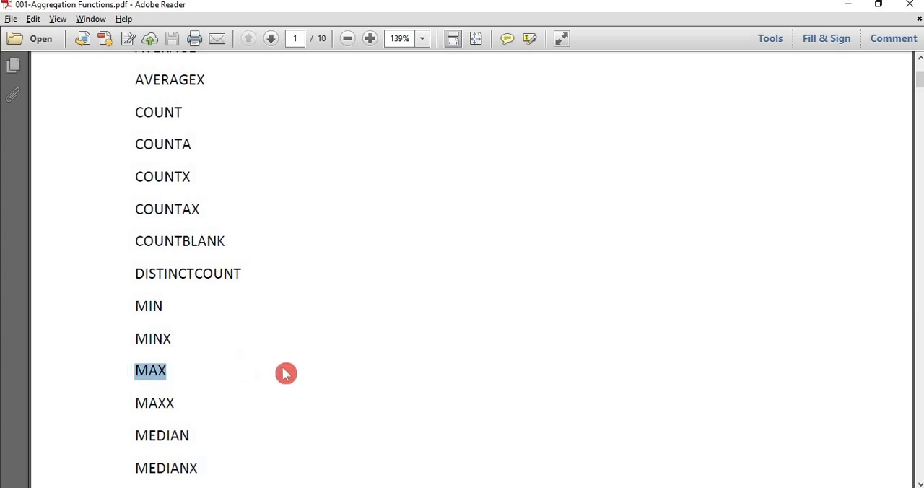
pyautogui.click(283, 373)
# - Find section 13 on the MAX function on page 6 of the PDF
pyautogui.scroll(-20, 284, 372)
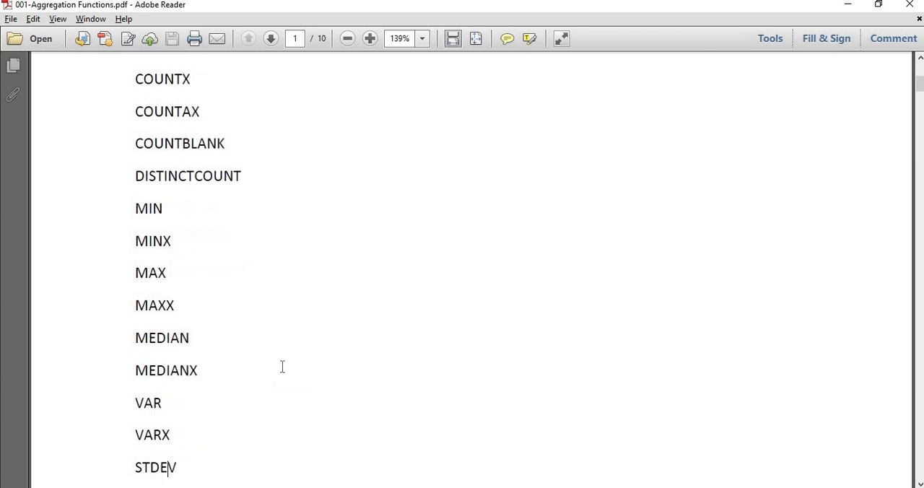
pyautogui.scroll(-20, 283, 368)
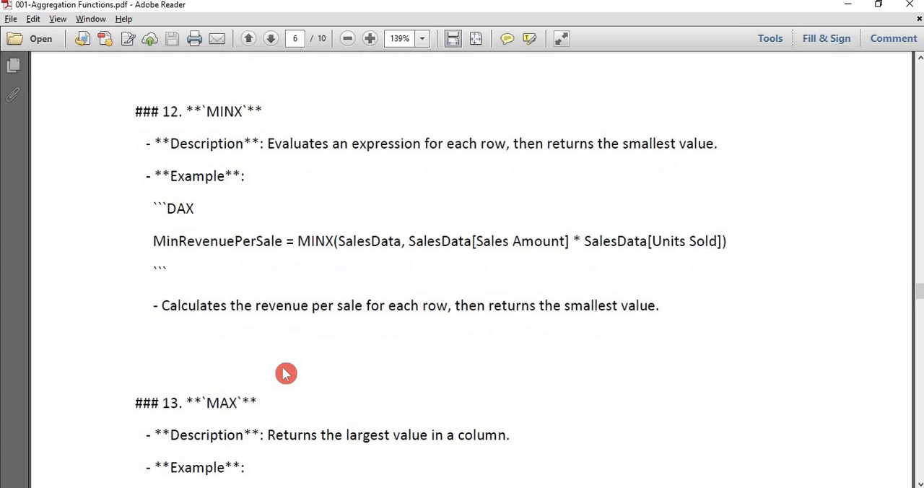
pyautogui.scroll(-10, 284, 372)
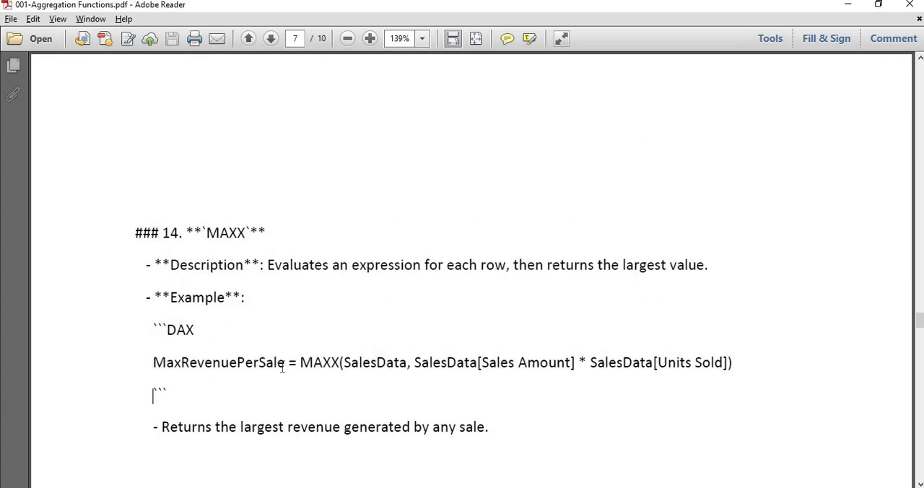
pyautogui.scroll(5, 286, 372)
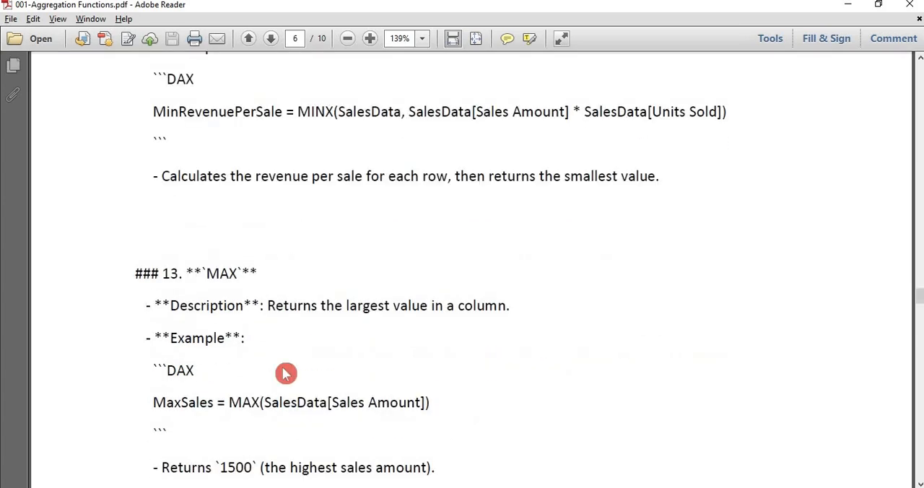
pyautogui.scroll(5, 286, 374)
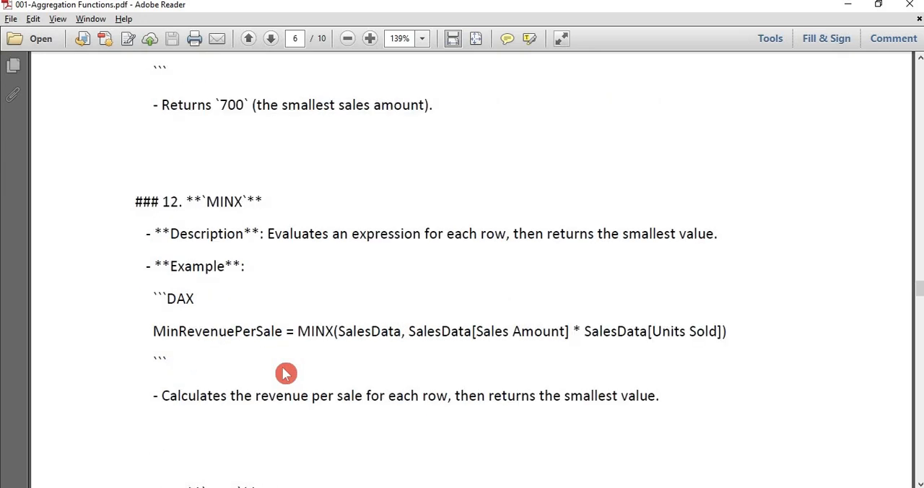
pyautogui.scroll(-4, 286, 373)
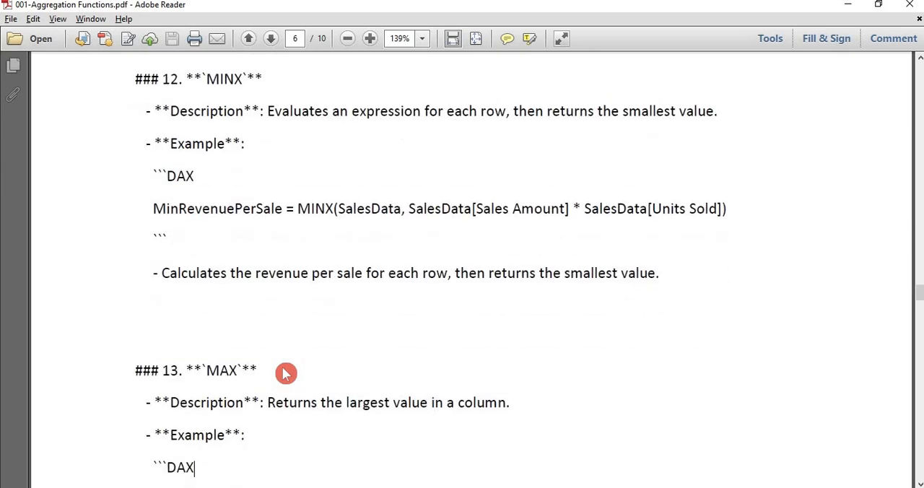
pyautogui.scroll(-2, 286, 373)
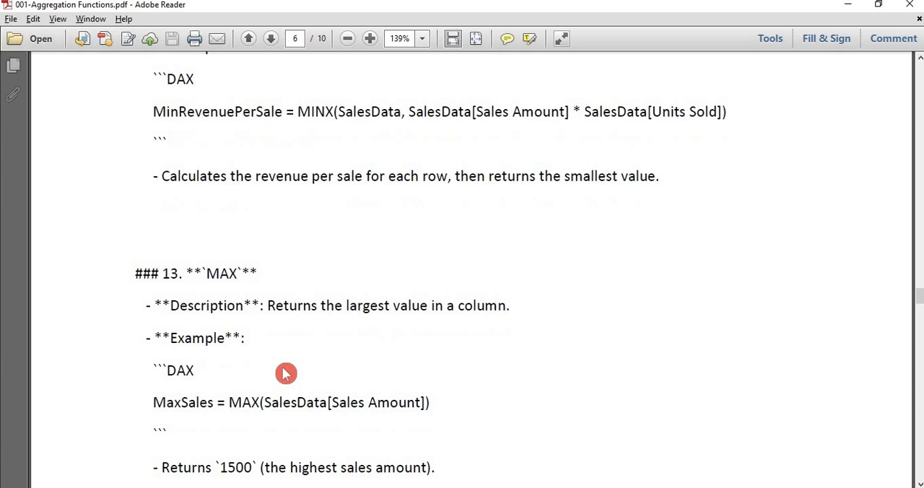
pyautogui.scroll(-8, 282, 367)
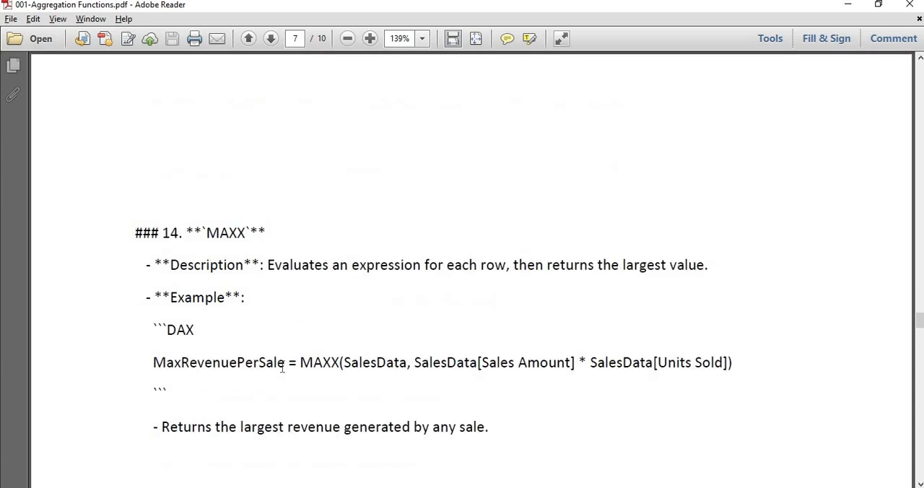
pyautogui.scroll(8, 367, 330)
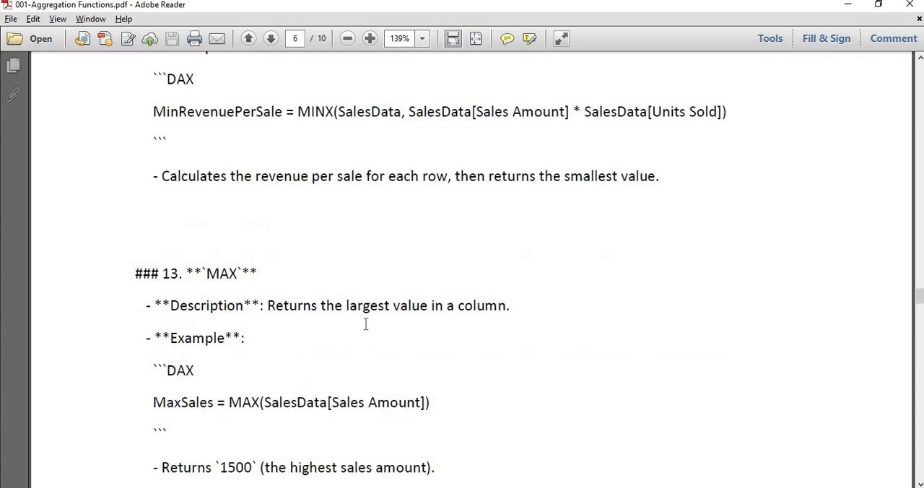
# - Read the MAX section, highlighting its heading and its description text
pyautogui.tripleClick(184, 270)
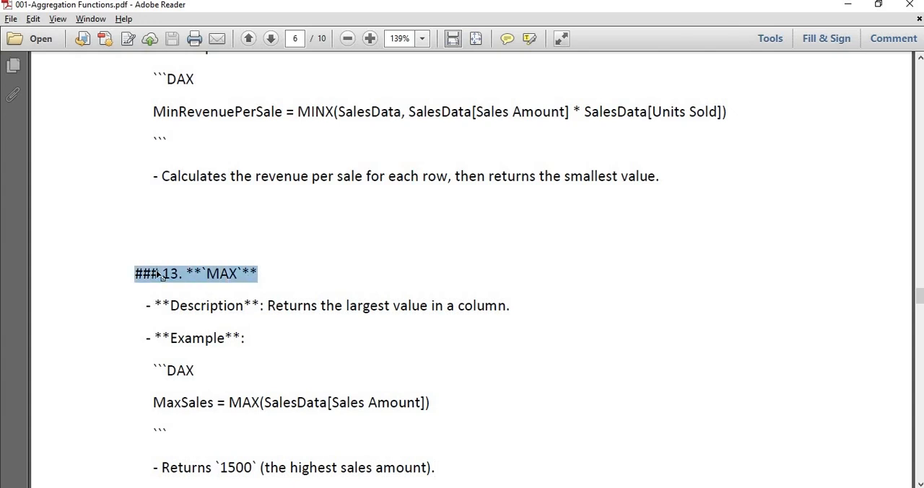
pyautogui.click(309, 311)
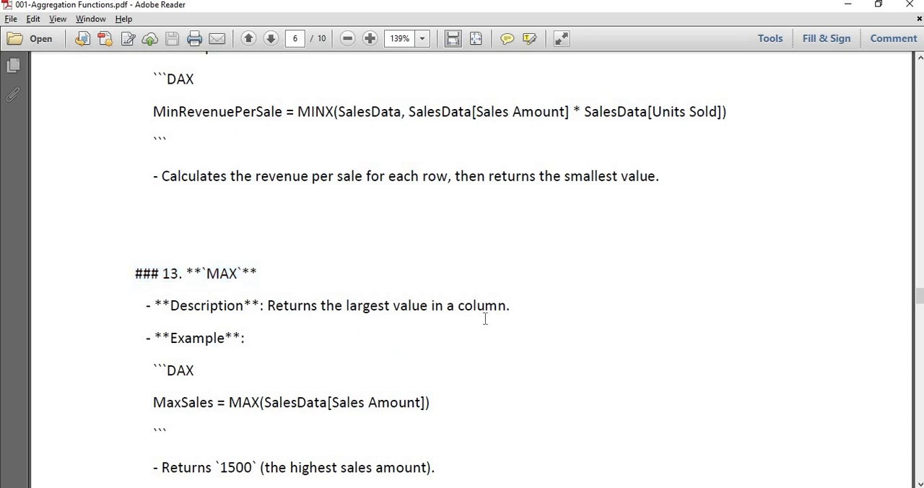
pyautogui.moveTo(497, 306); pyautogui.dragTo(312, 319)
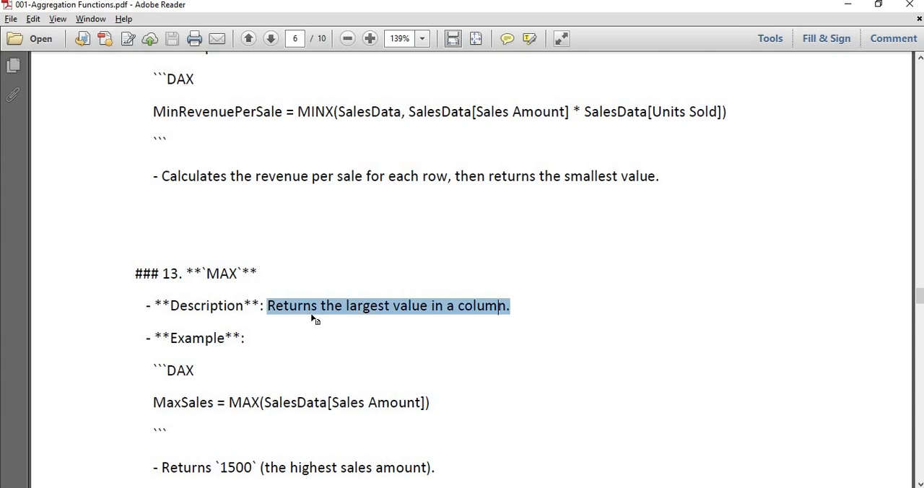
pyautogui.click(328, 338)
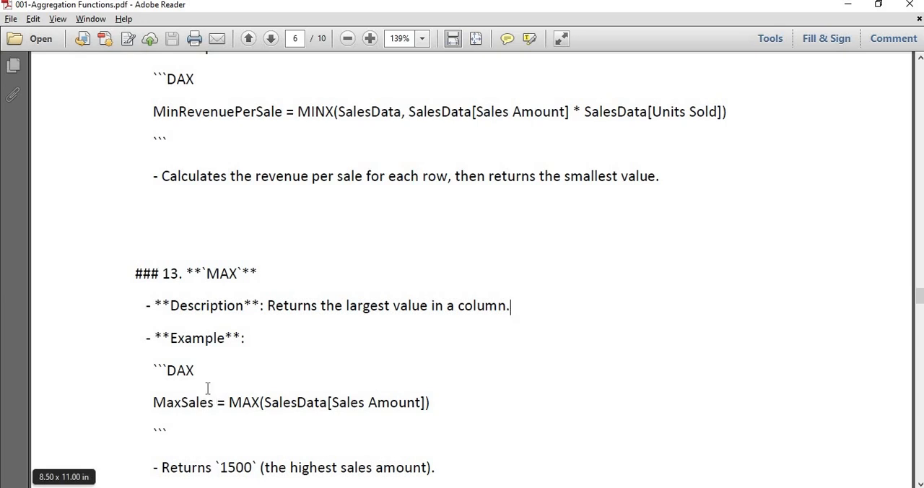
# - Examine the MaxSales example formula part by part, highlighting its measure name, function, table, column and returned value
pyautogui.moveTo(214, 402); pyautogui.dragTo(147, 407)
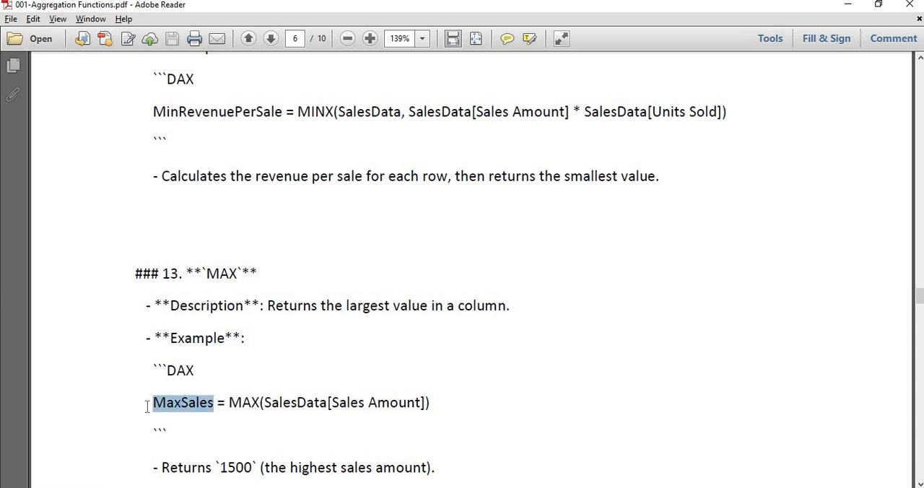
pyautogui.doubleClick(231, 402)
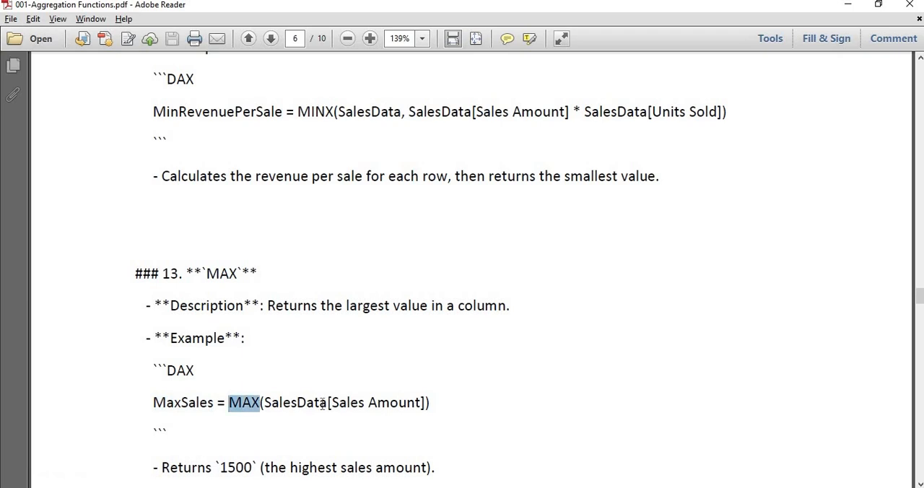
pyautogui.moveTo(329, 402); pyautogui.dragTo(272, 402)
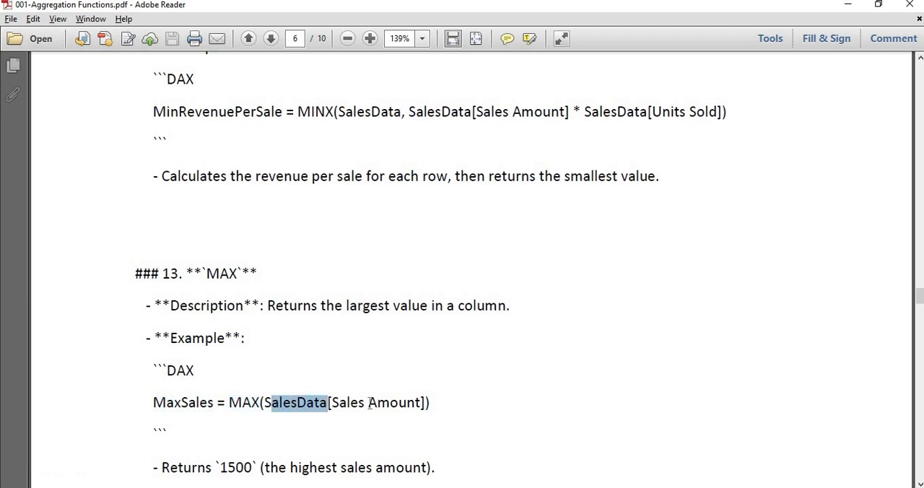
pyautogui.moveTo(427, 402); pyautogui.dragTo(319, 402)
pyautogui.click(312, 402)
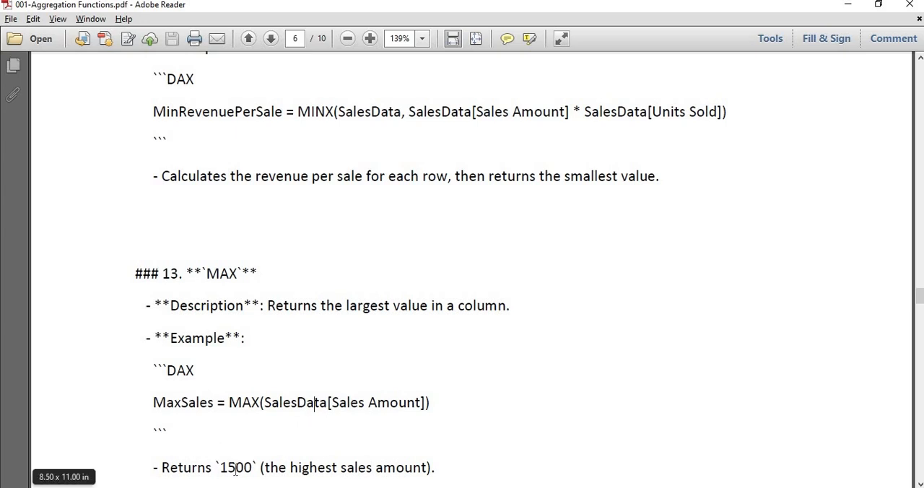
pyautogui.doubleClick(234, 471)
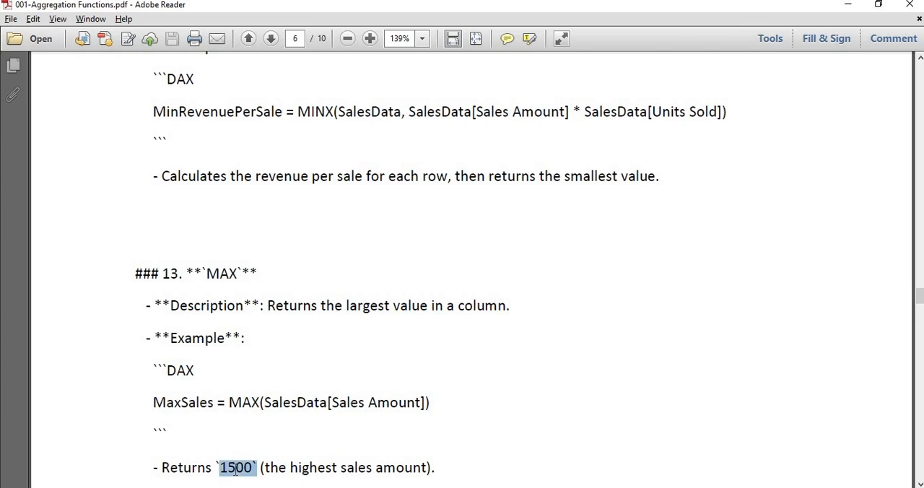
pyautogui.click(387, 466)
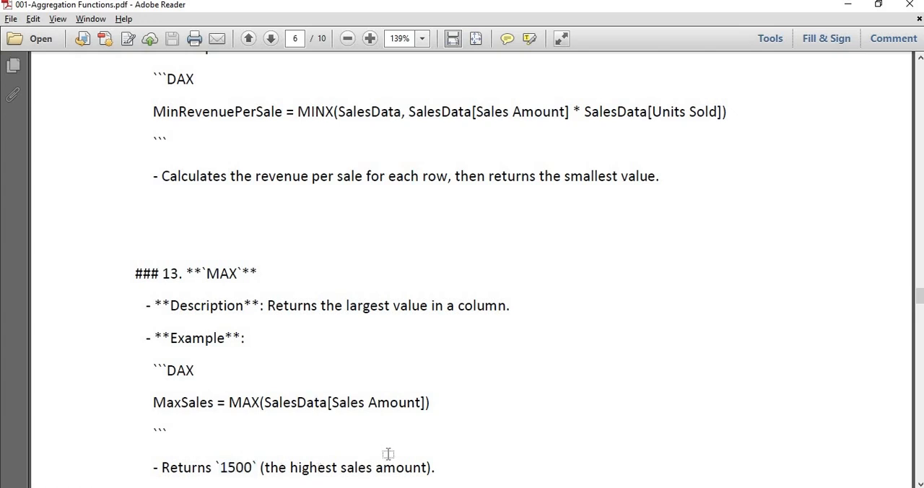
# - Switch to the Excel workbook and enter =MAX(Table1[[ Sales Amount ]]) in cell N52 for the Table row of MAX
pyautogui.hotkey('alt', 'Tab')
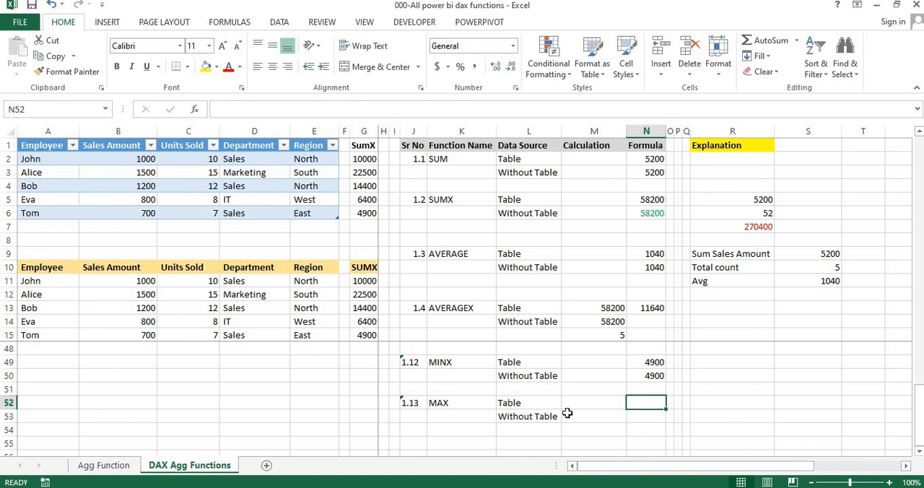
pyautogui.write('=')
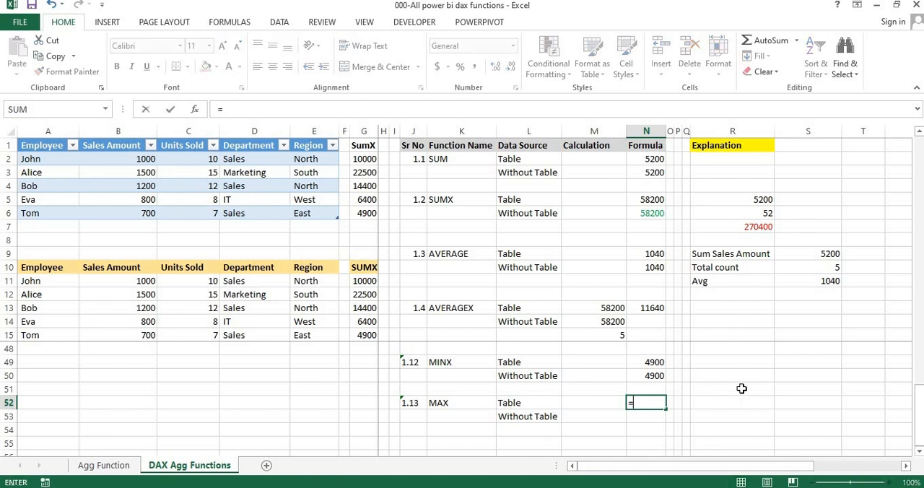
pyautogui.write('max')
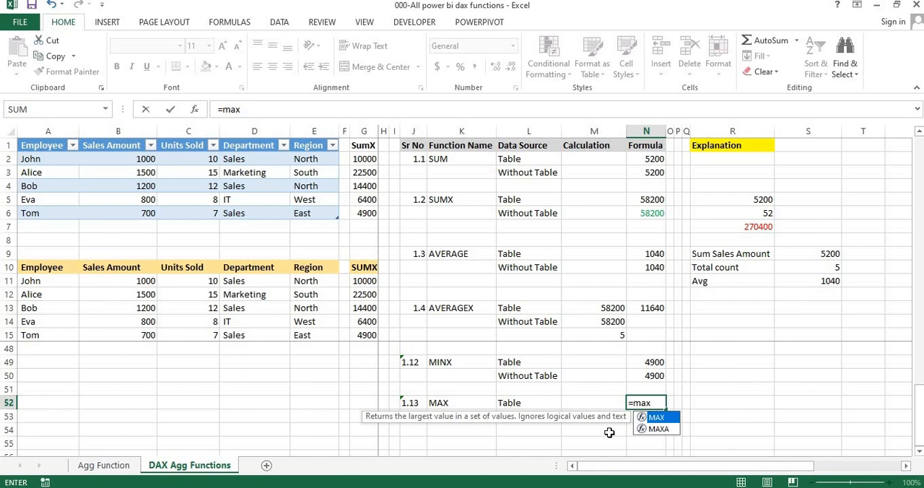
pyautogui.press('Tab')
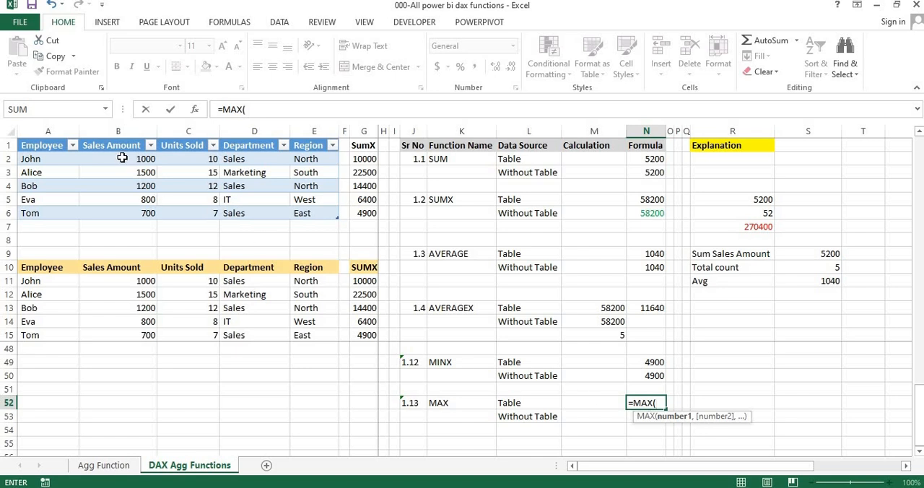
pyautogui.moveTo(123, 162); pyautogui.dragTo(123, 213)
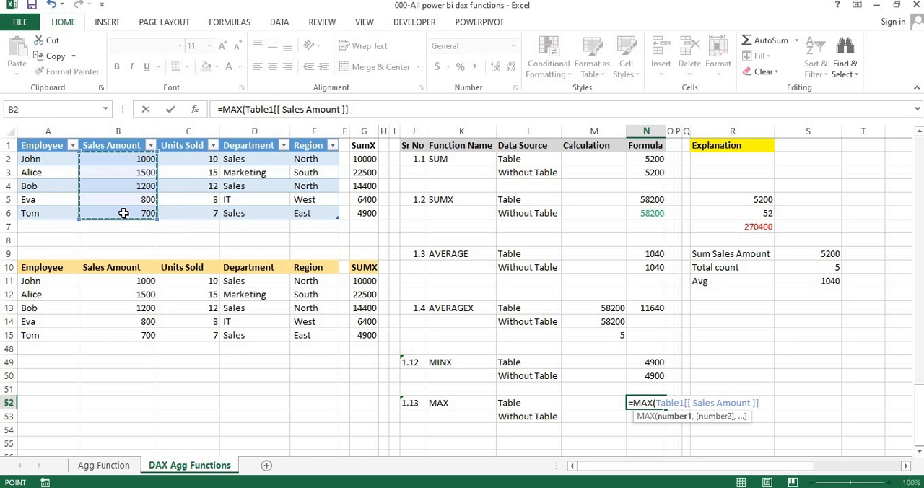
pyautogui.press('Return')
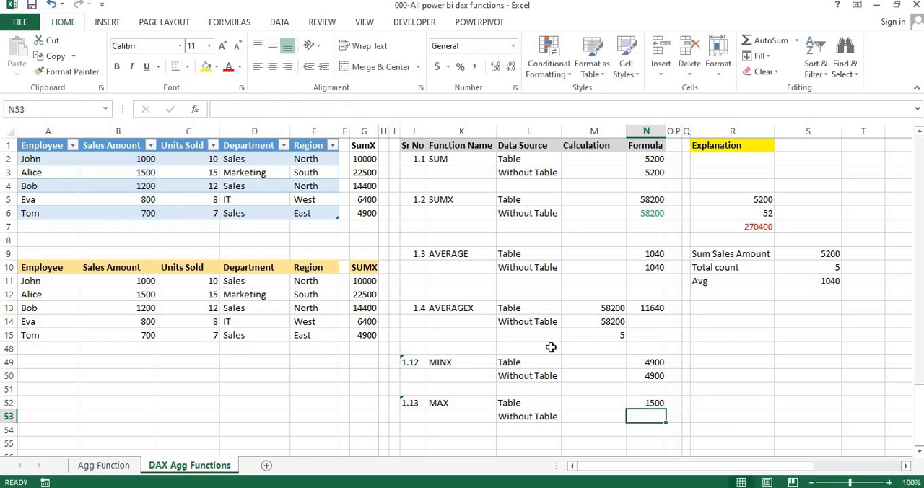
pyautogui.click(646, 403)
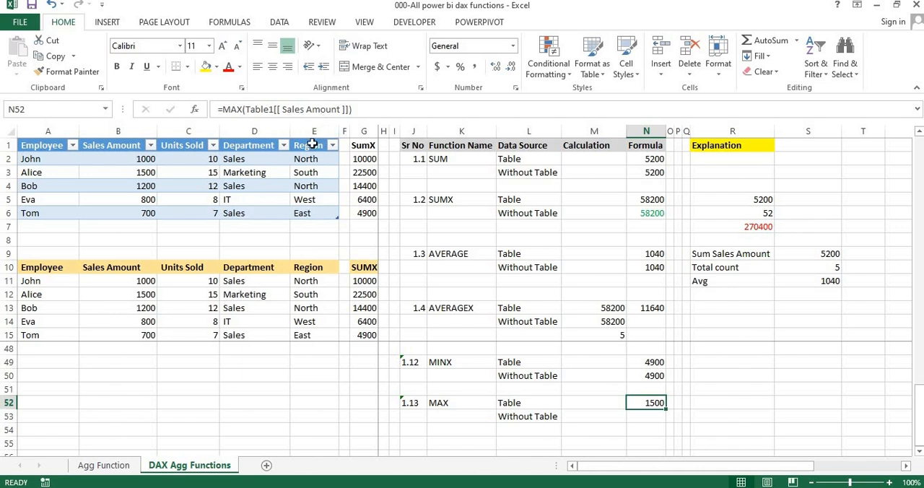
# - Begin a formula in cell N53 for the Without Table row of MAX
pyautogui.click(640, 415)
pyautogui.write('=')
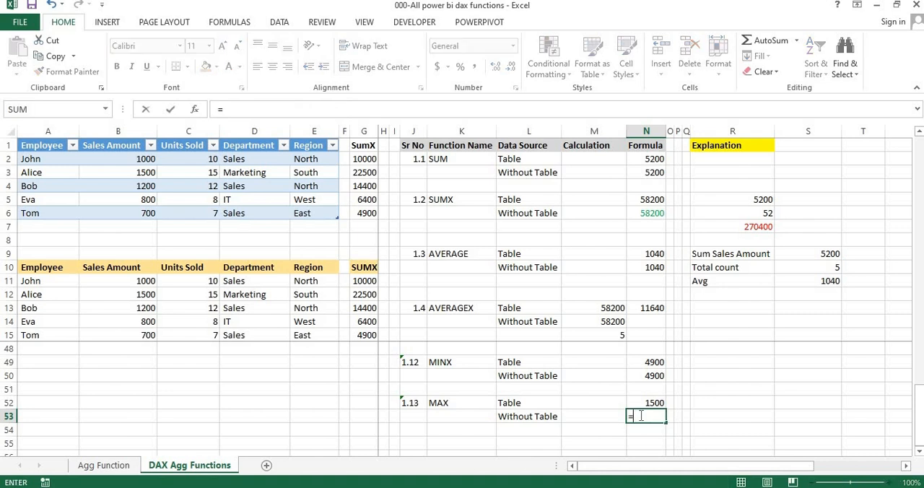
pyautogui.write('sum')
pyautogui.press('Tab')
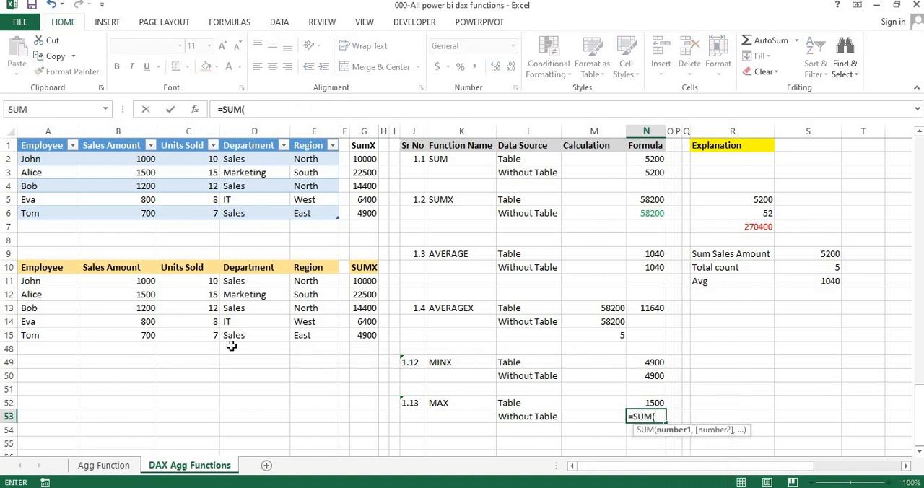
pyautogui.press('BackSpace')
pyautogui.press('BackSpace')
pyautogui.press('BackSpace')
pyautogui.press('BackSpace')
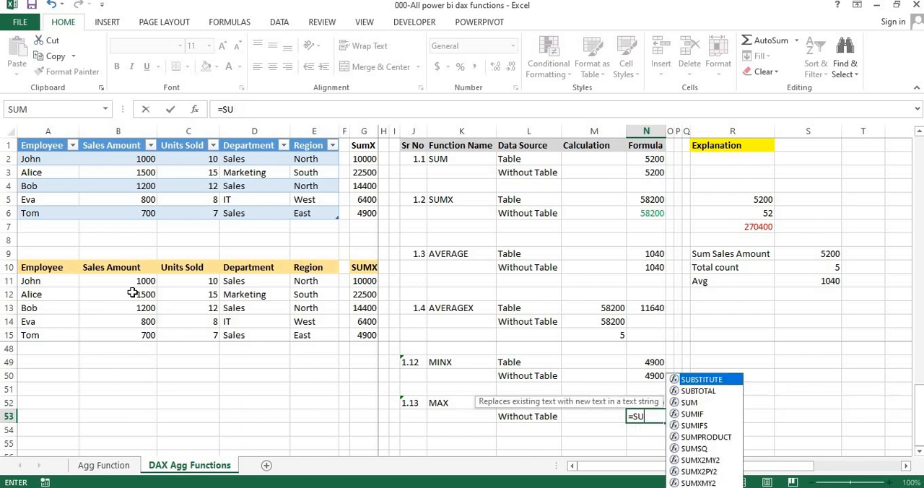
# - Complete the formula in cell N53 as =MAX(B11:B15) for the Without Table row of MAX
pyautogui.write('max')
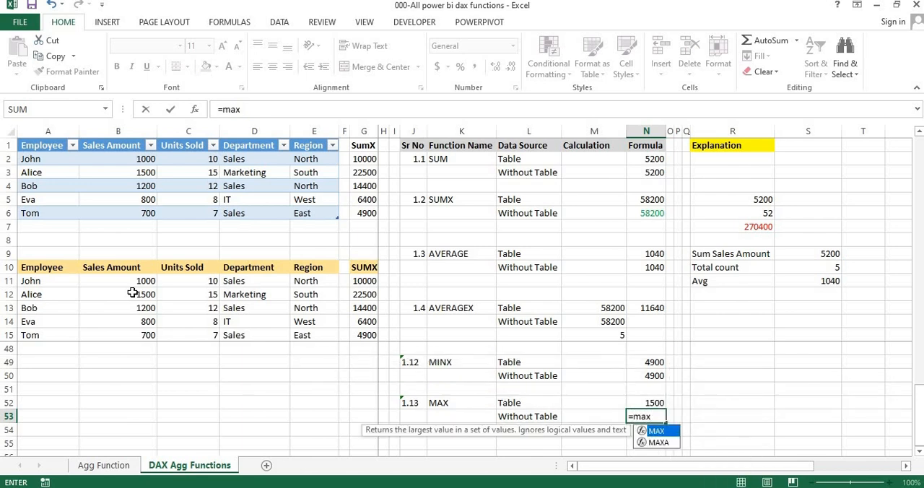
pyautogui.press('Tab')
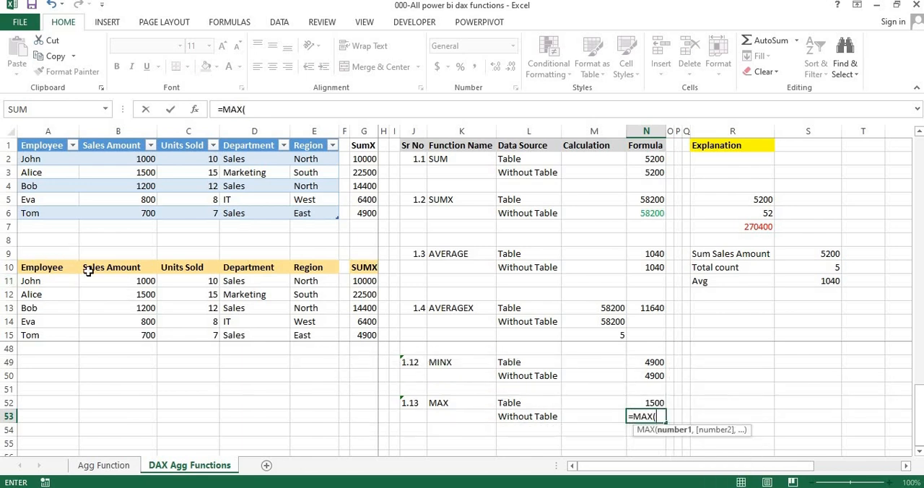
pyautogui.moveTo(96, 290); pyautogui.dragTo(96, 330)
pyautogui.write(')')
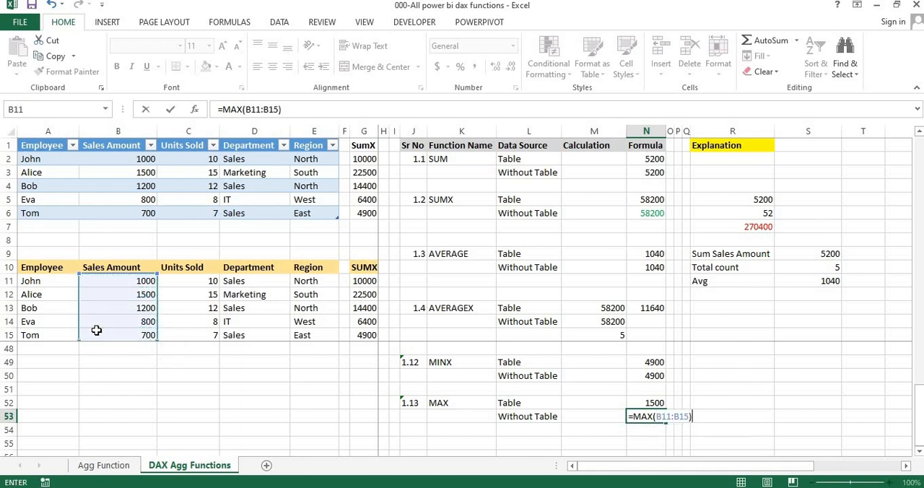
pyautogui.press('Return')
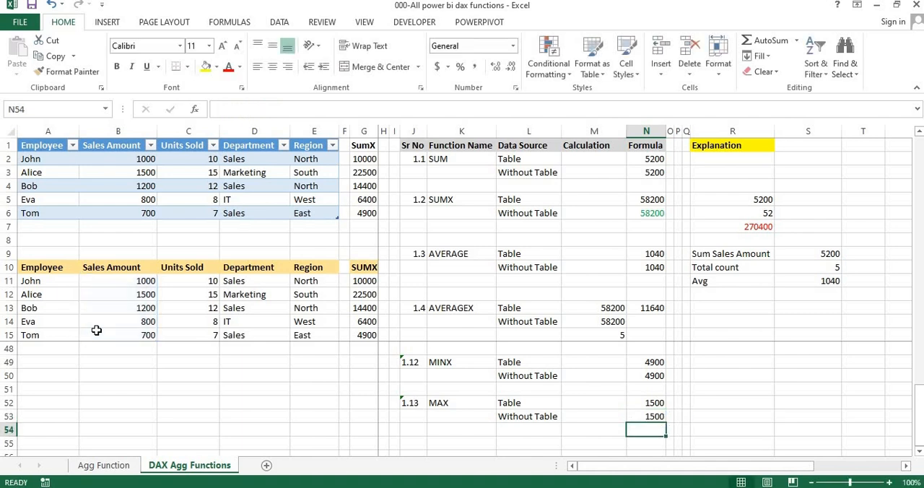
# - Examine the start and end cell references inside the MAX formula of cell N53, leaving the formula as it was
pyautogui.click(637, 413)
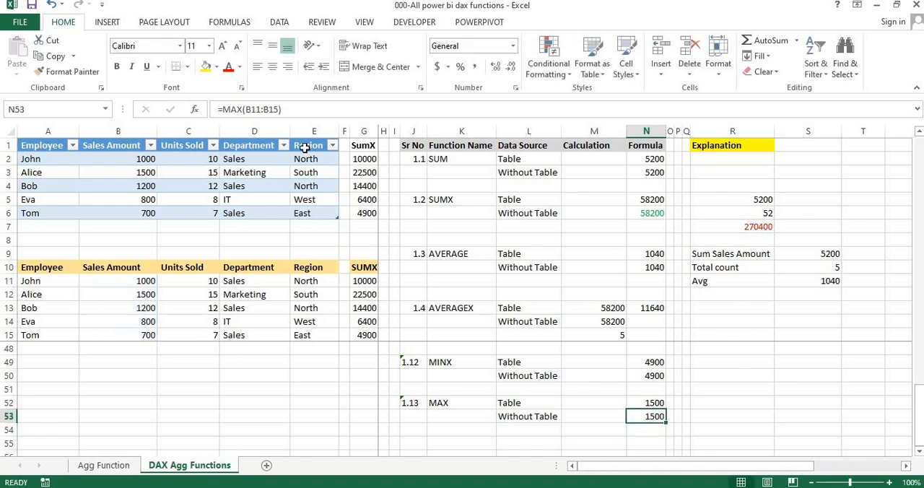
pyautogui.doubleClick(258, 110)
pyautogui.doubleClick(271, 110)
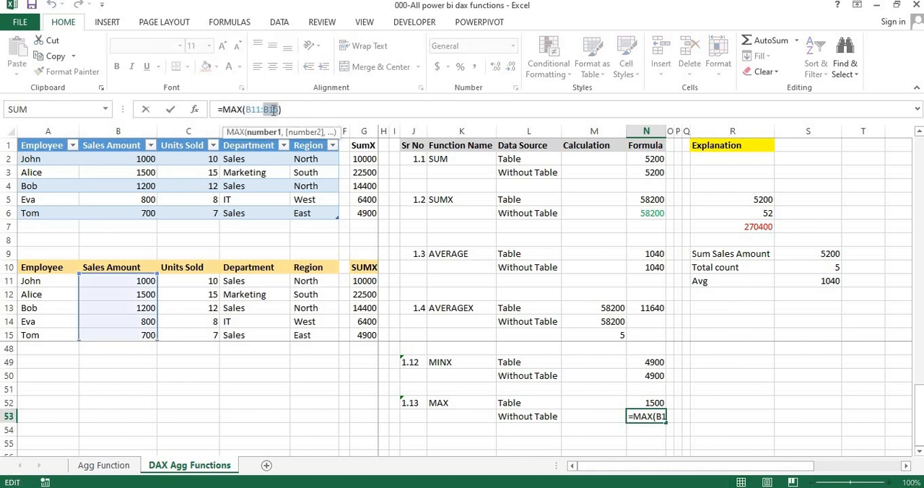
pyautogui.click(641, 436)
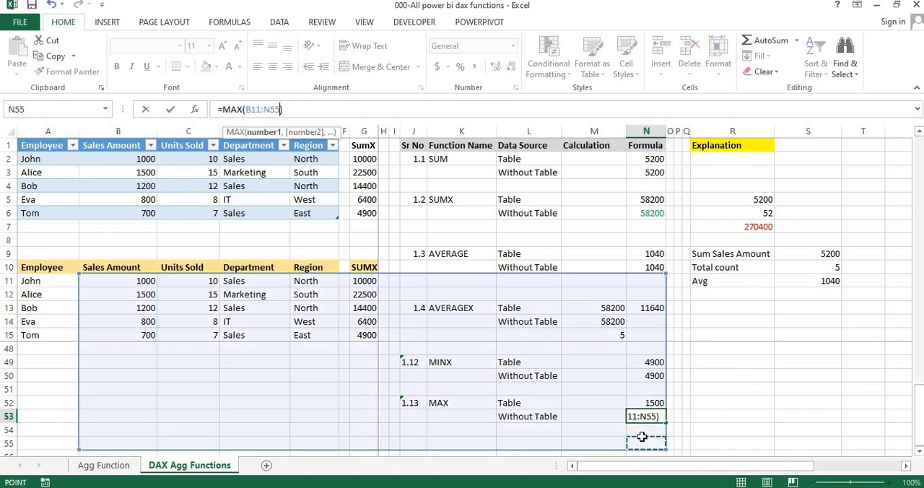
pyautogui.press('Escape')
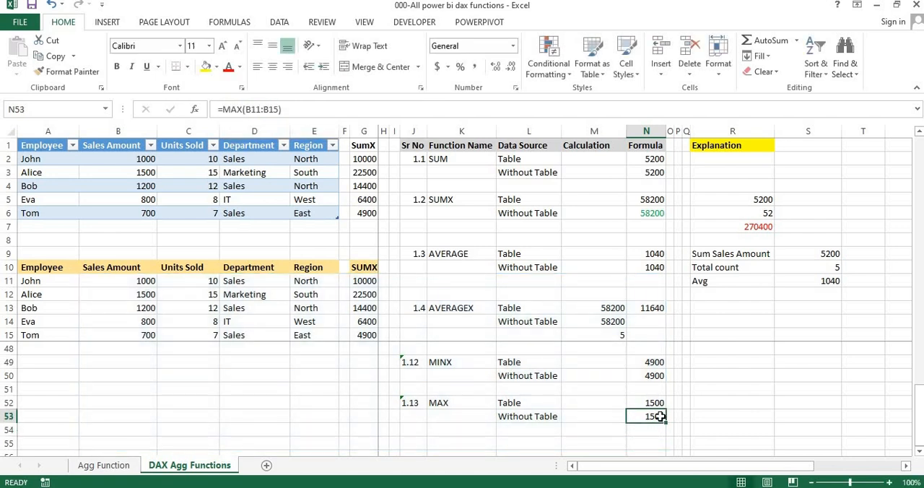
# - Switch to Power BI and create a new measure in the DAX Agg Functions table on the 1.13 Max page
pyautogui.hotkey('alt', 'Tab')
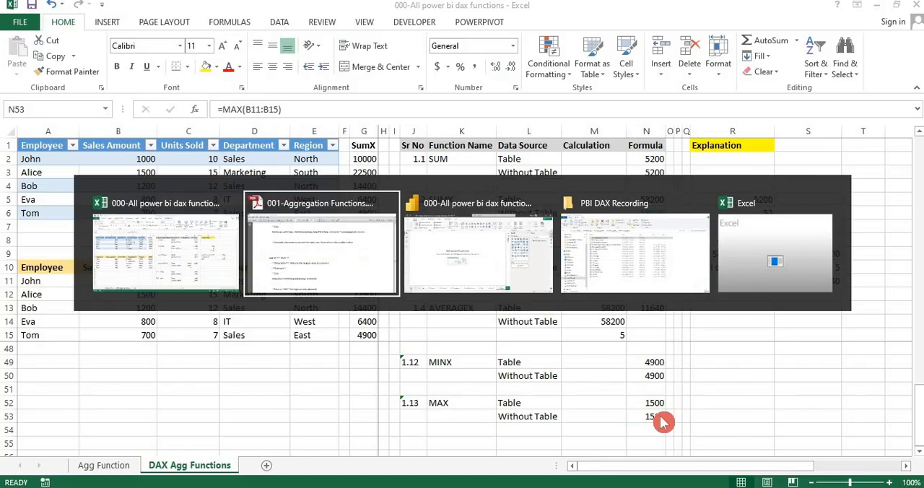
pyautogui.hotkey('alt', 'Tab')
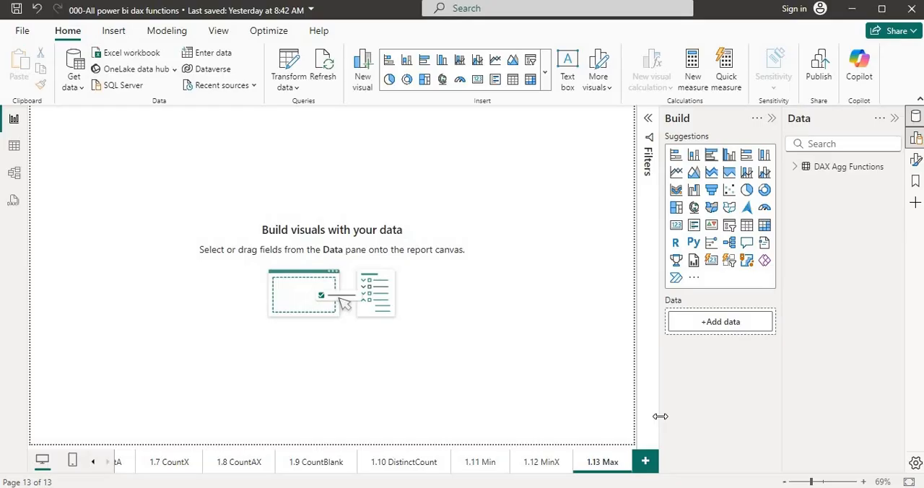
pyautogui.click(793, 168)
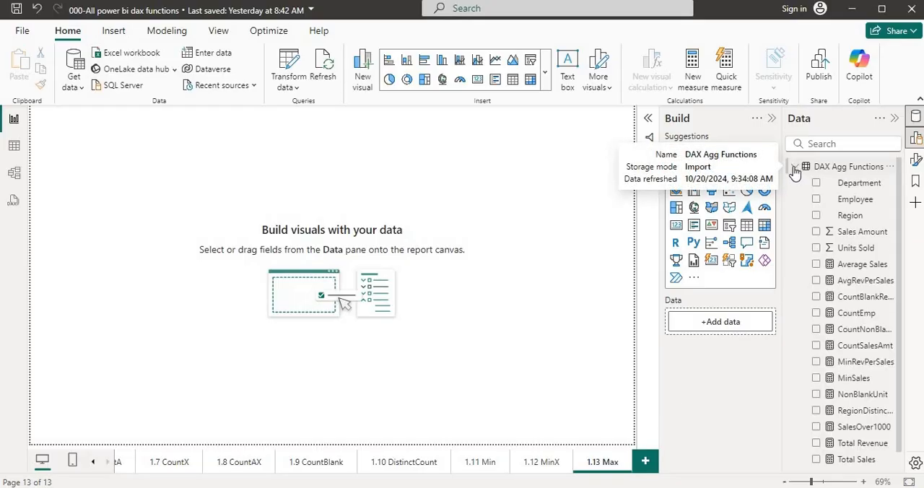
pyautogui.click(834, 167)
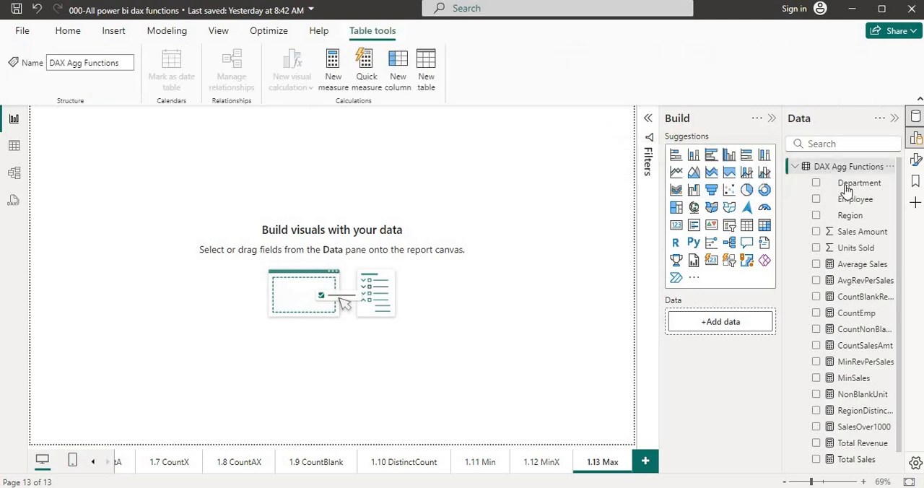
pyautogui.rightClick(831, 169)
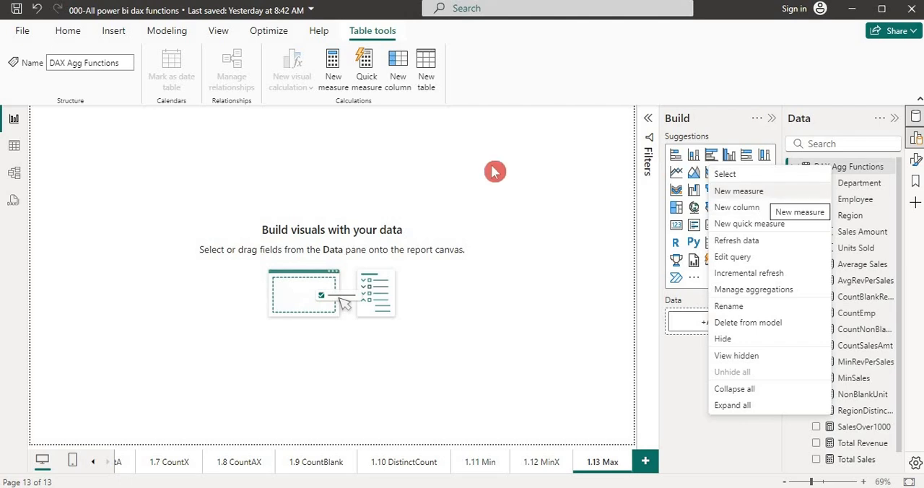
pyautogui.click(336, 85)
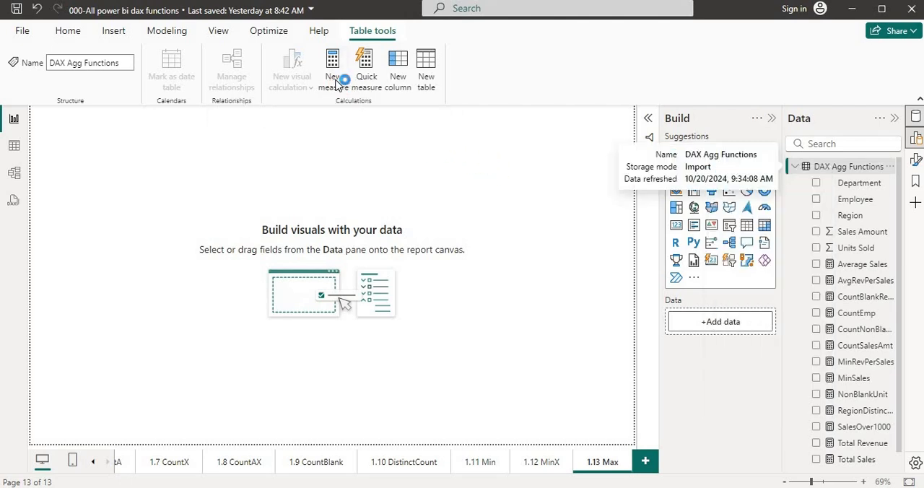
pyautogui.click(337, 88)
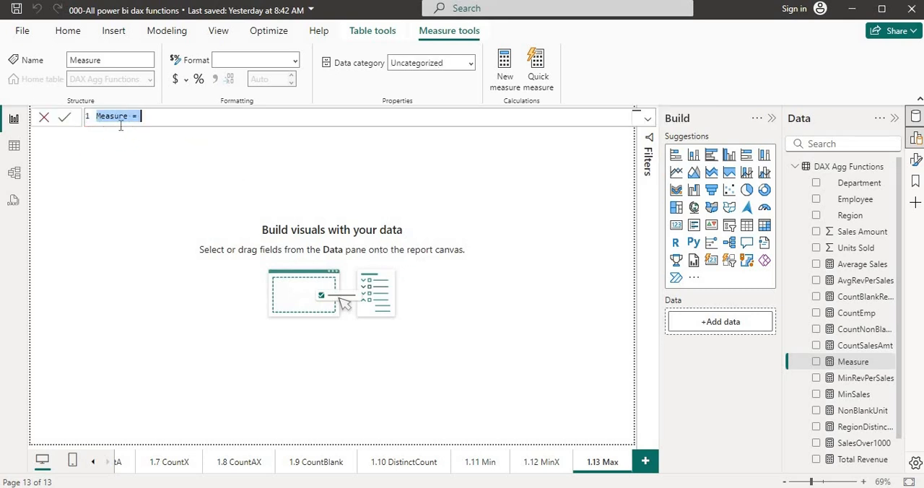
# - Switch to the PDF notes and check the measure name in the MaxSales example formula
pyautogui.hotkey('alt', 'Tab')
pyautogui.hotkey('alt', 'Tab')
pyautogui.hotkey('alt', 'Tab')
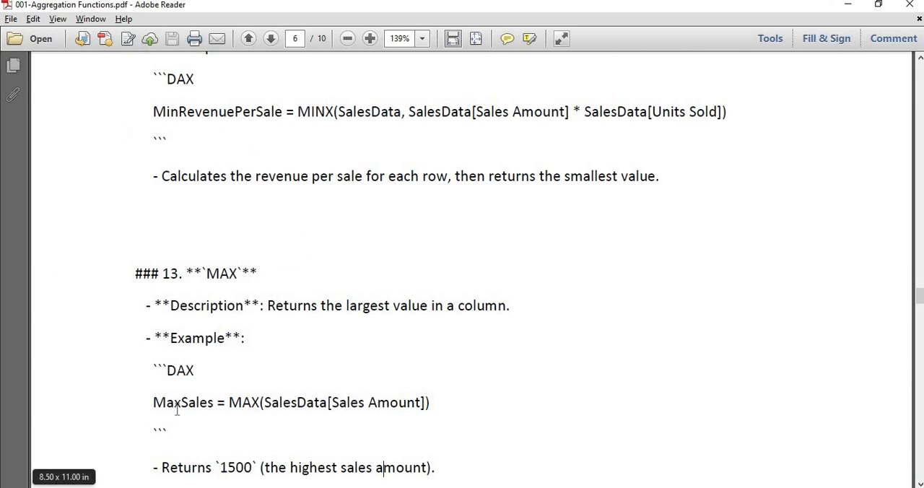
pyautogui.hotkey('alt', 'Tab')
pyautogui.hotkey('alt', 'Tab')
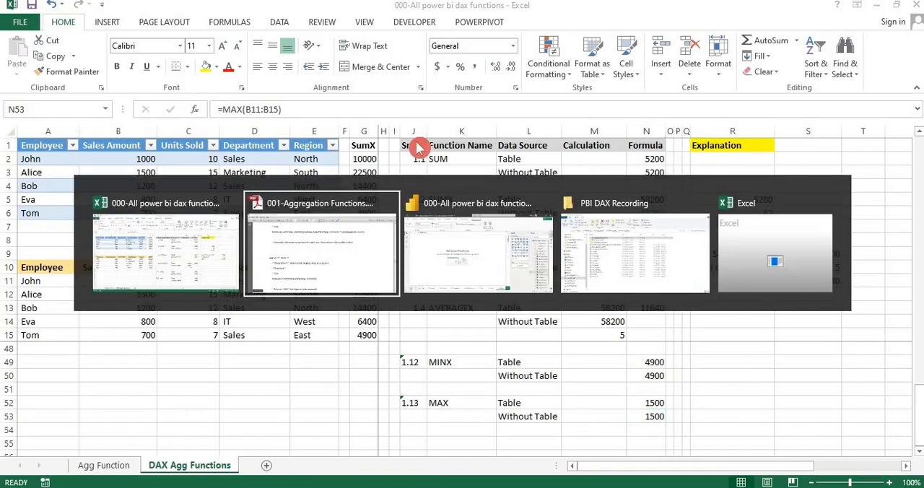
pyautogui.hotkey('alt', 'Tab')
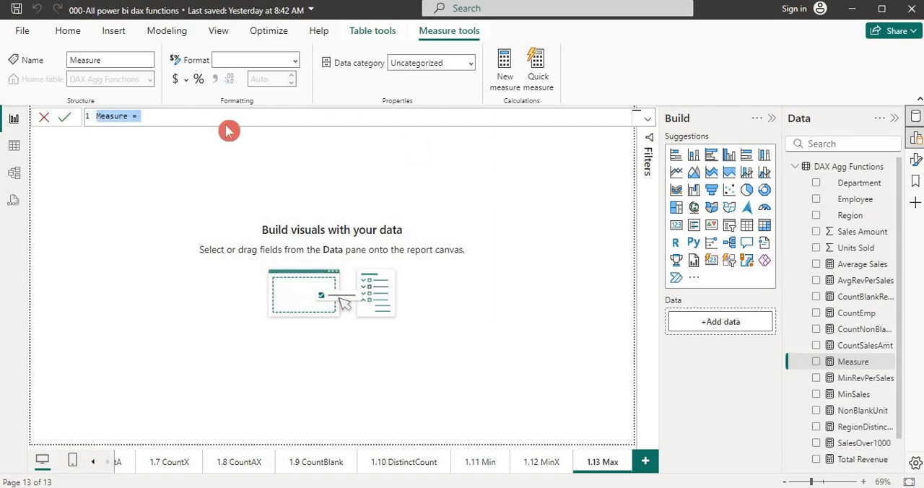
pyautogui.hotkey('alt', 'Tab')
pyautogui.hotkey('alt', 'Tab')
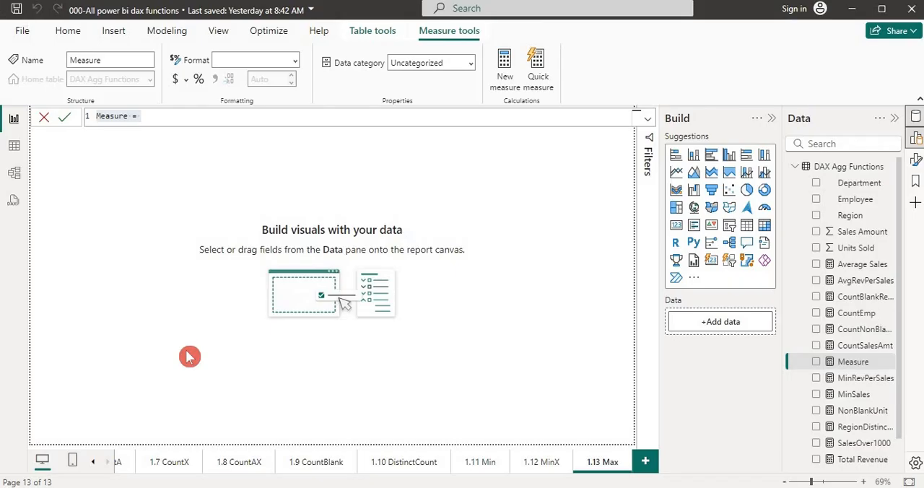
pyautogui.hotkey('alt', 'Tab')
pyautogui.press('Tab')
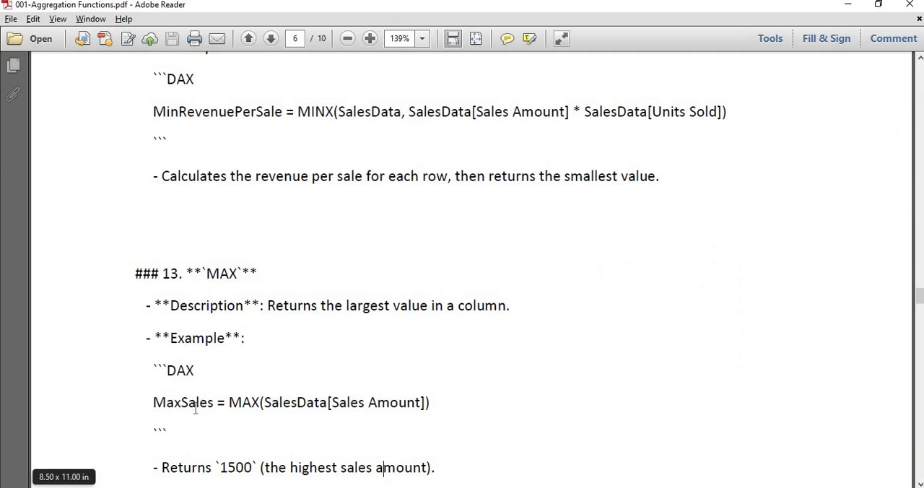
# - Return to Power BI and name the new measure MaxSale, with an empty MAX function as its expression
pyautogui.hotkey('alt', 'Tab')
pyautogui.write('M')
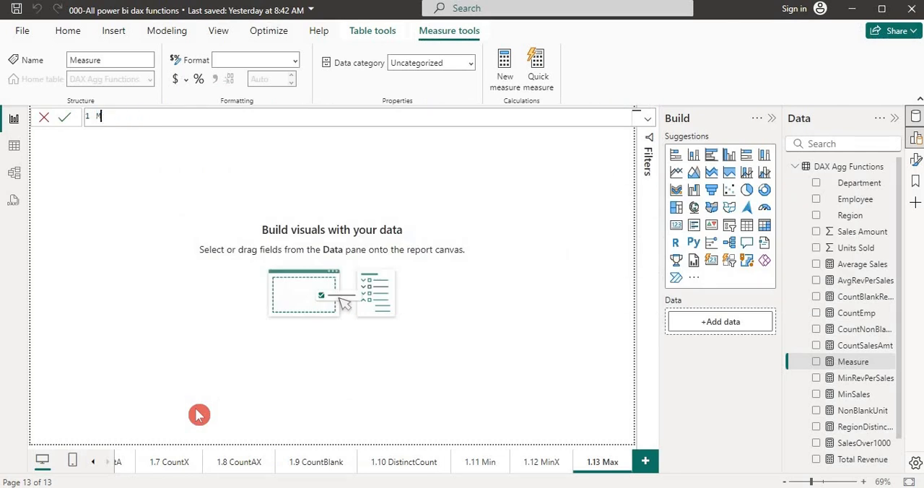
pyautogui.write('axSale=max')
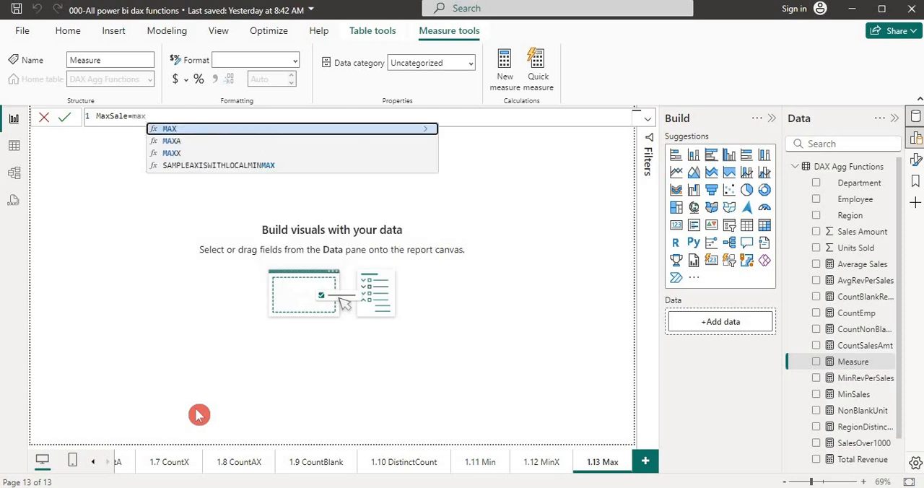
pyautogui.click(260, 133)
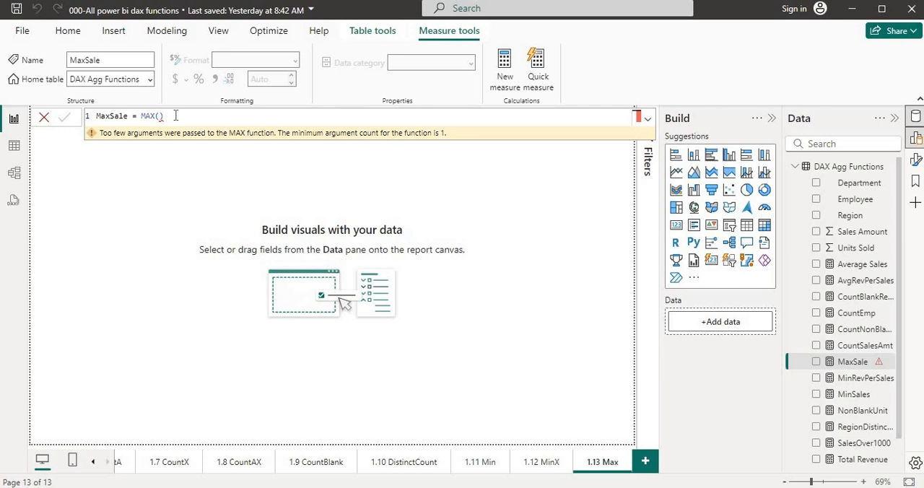
# - Remove the empty MAX call from the MaxSale measure and re-insert the MAX function with its argument open
pyautogui.click(176, 115)
pyautogui.press('BackSpace')
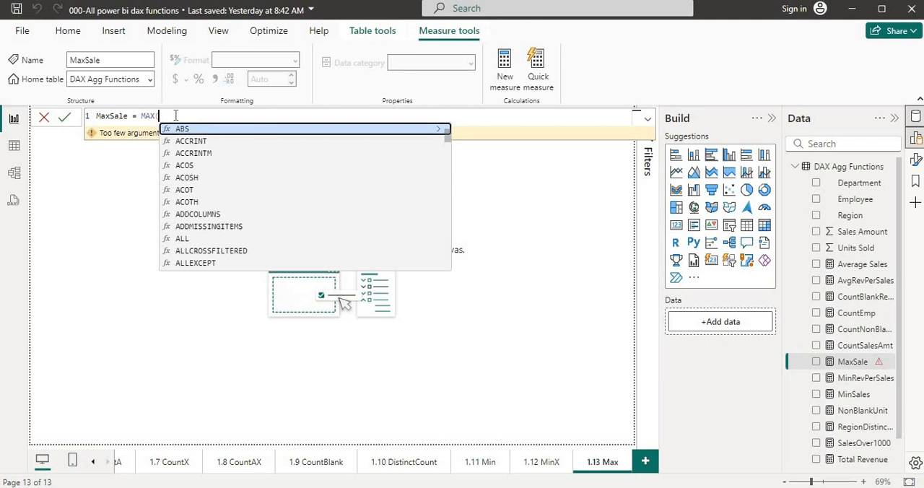
pyautogui.press('BackSpace')
pyautogui.press('BackSpace')
pyautogui.press('BackSpace')
pyautogui.press('BackSpace')
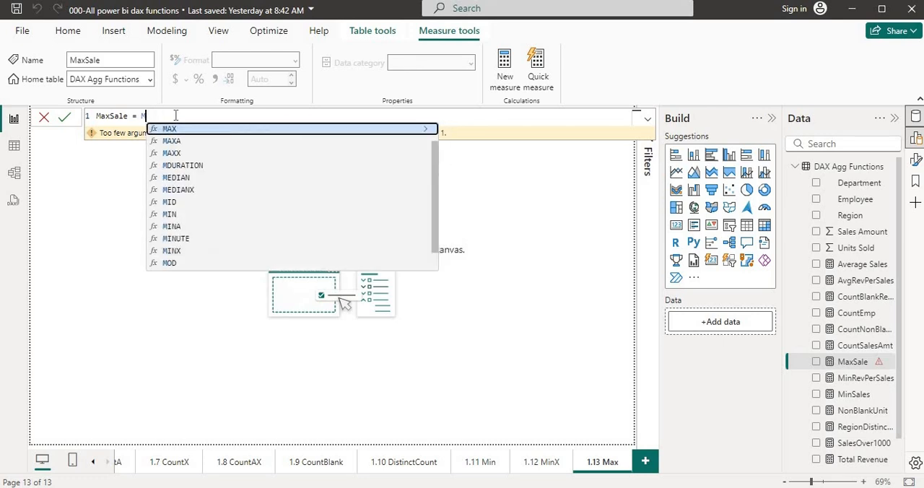
pyautogui.write('max')
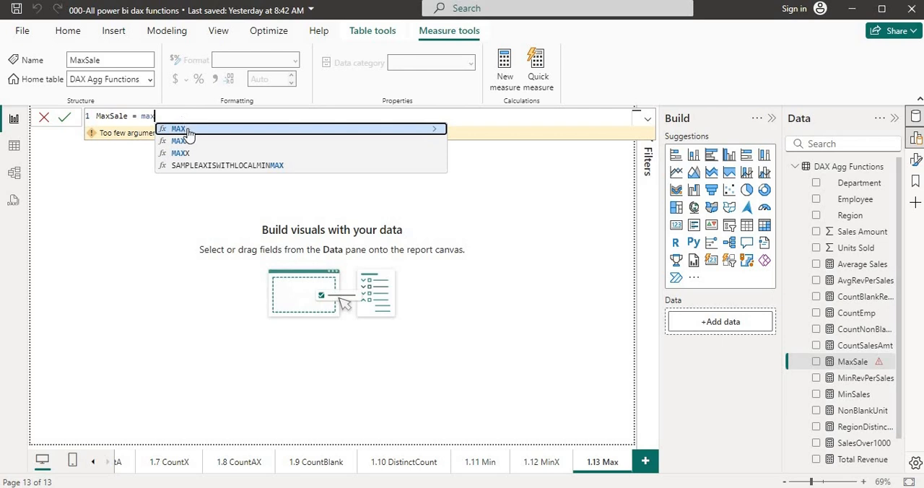
pyautogui.click(187, 131)
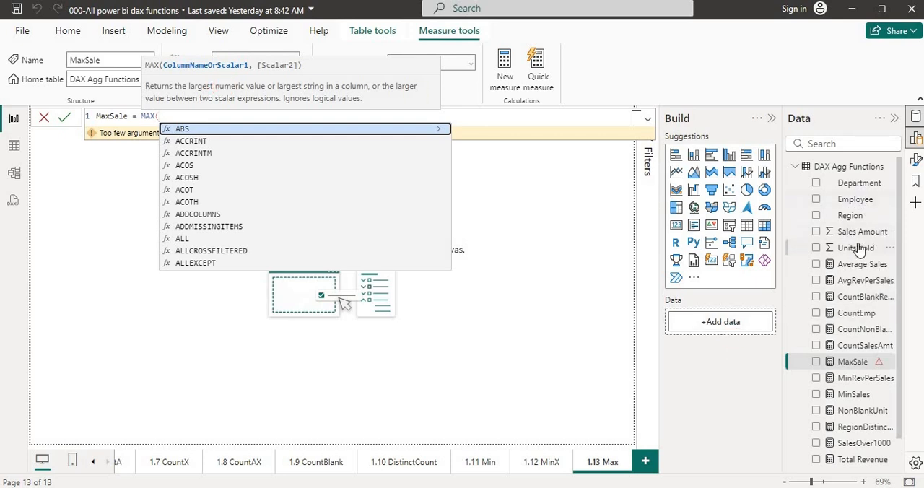
# - Complete the measure as MaxSale = MAX('DAX Agg Functions'[ Sales Amount ]) and commit it
pyautogui.moveTo(859, 231); pyautogui.dragTo(539, 207)
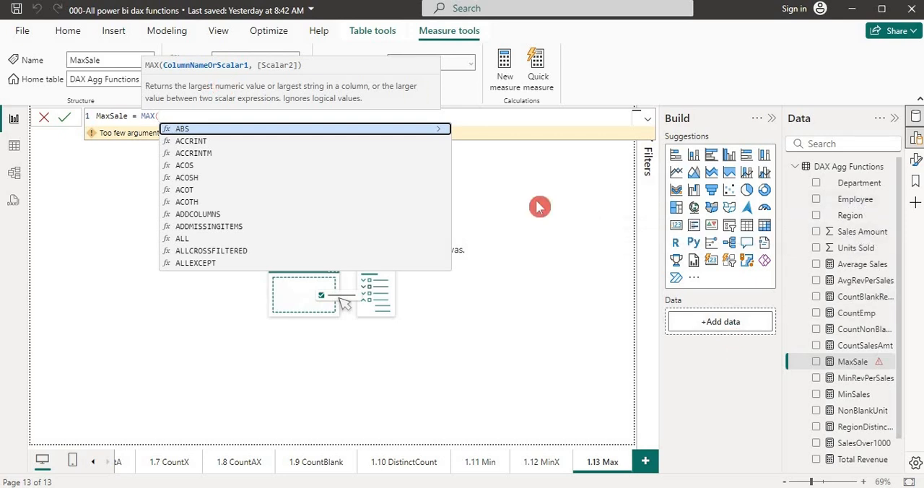
pyautogui.write('a')
pyautogui.write('sa')
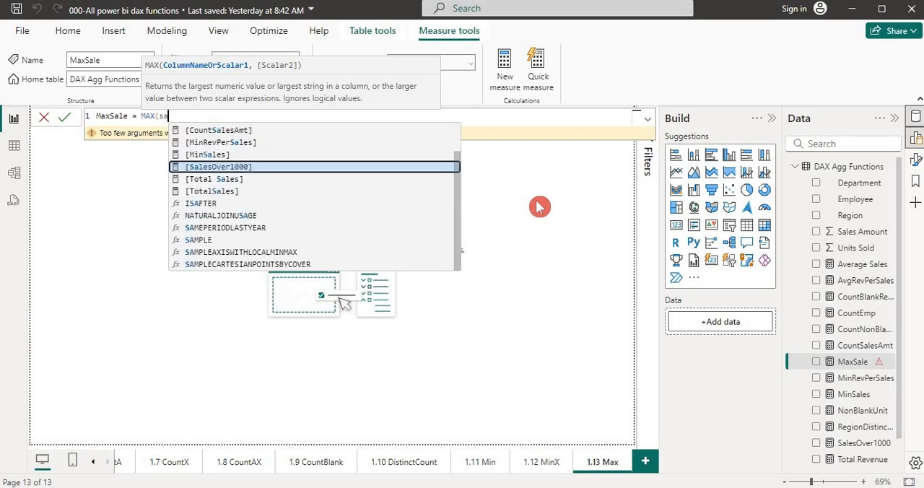
pyautogui.write('le')
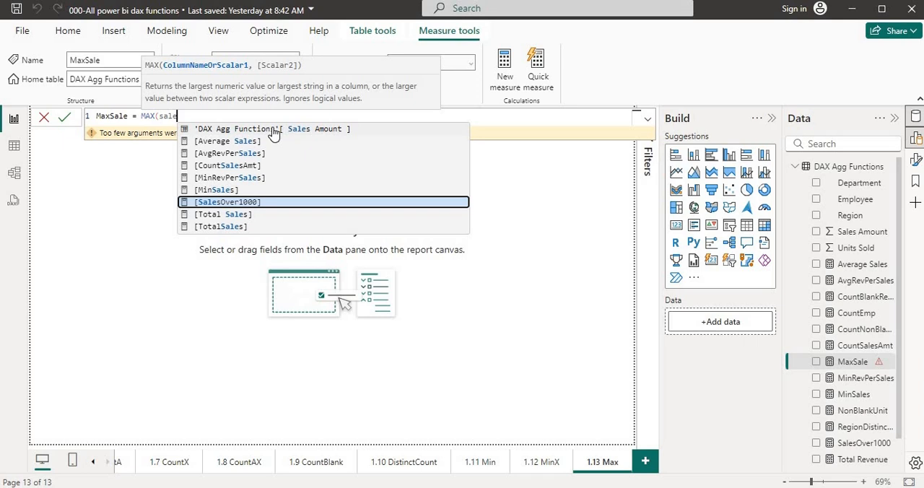
pyautogui.press('Up')
pyautogui.press('Up')
pyautogui.press('Up')
pyautogui.press('Up')
pyautogui.press('Up')
pyautogui.press('Up')
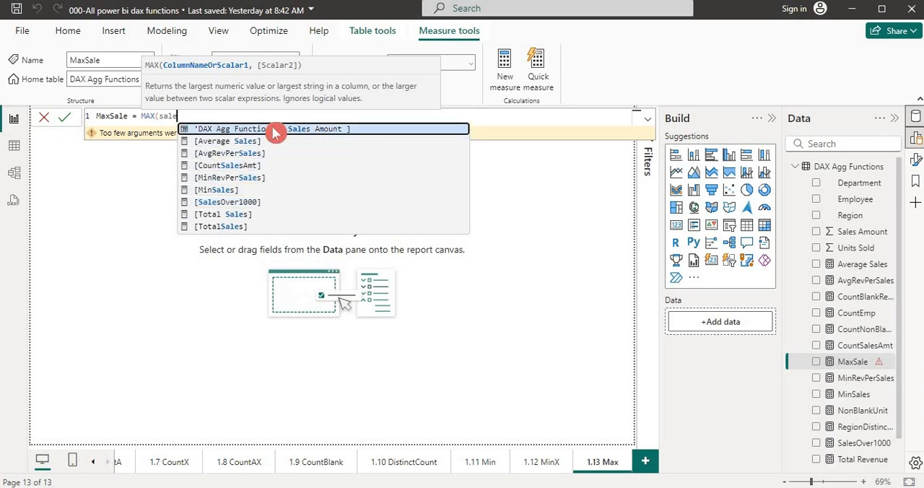
pyautogui.click(274, 134)
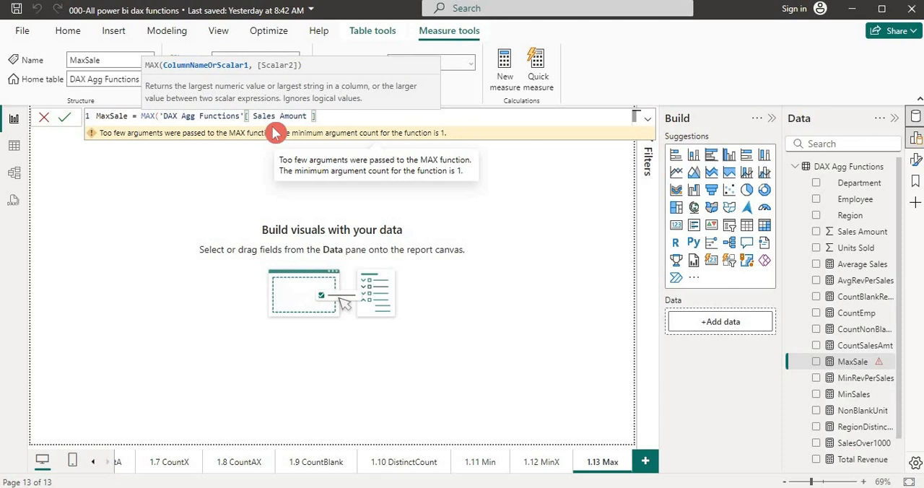
pyautogui.write(')')
pyautogui.press('Return')
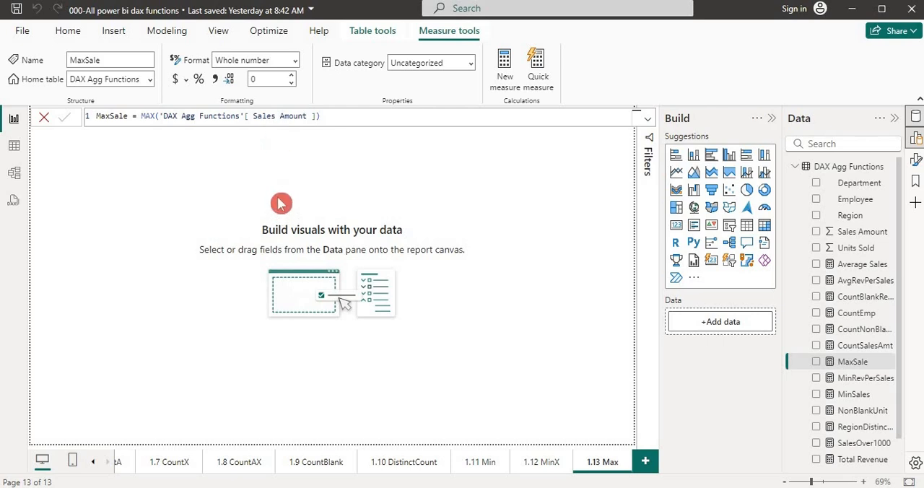
# - Switch to the PDF notes and compare the table and column in the MaxSales example, highlighting each part
pyautogui.hotkey('alt', 'Tab')
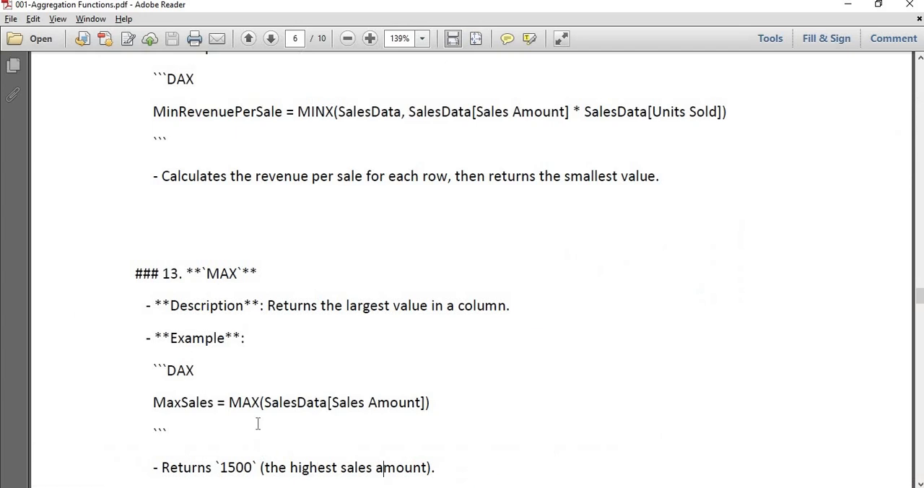
pyautogui.doubleClick(295, 403)
pyautogui.doubleClick(372, 402)
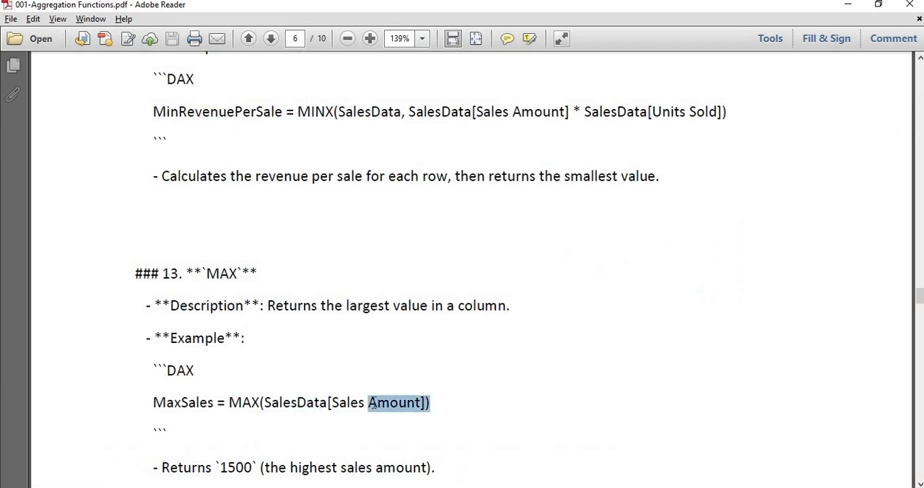
# - Return to Power BI, widen the field list, and show the MaxSale measure as a card on the 1.13 Max page
pyautogui.hotkey('alt', 'Tab')
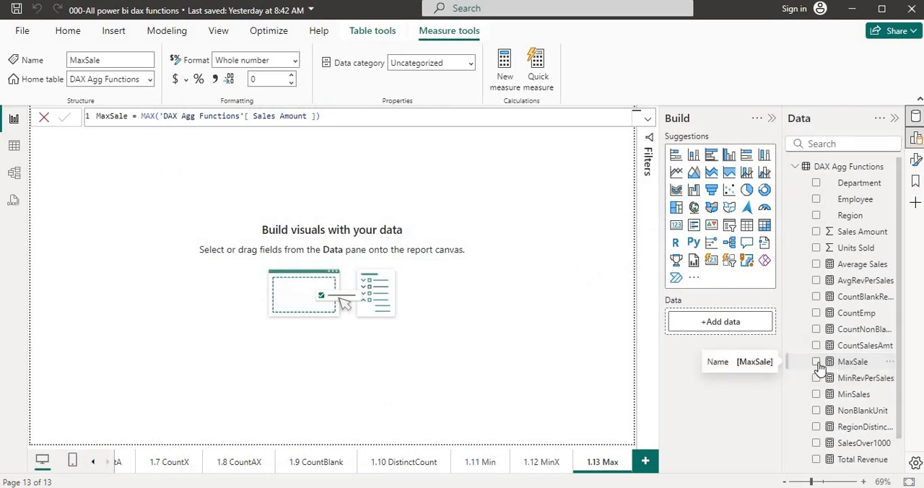
pyautogui.click(793, 361)
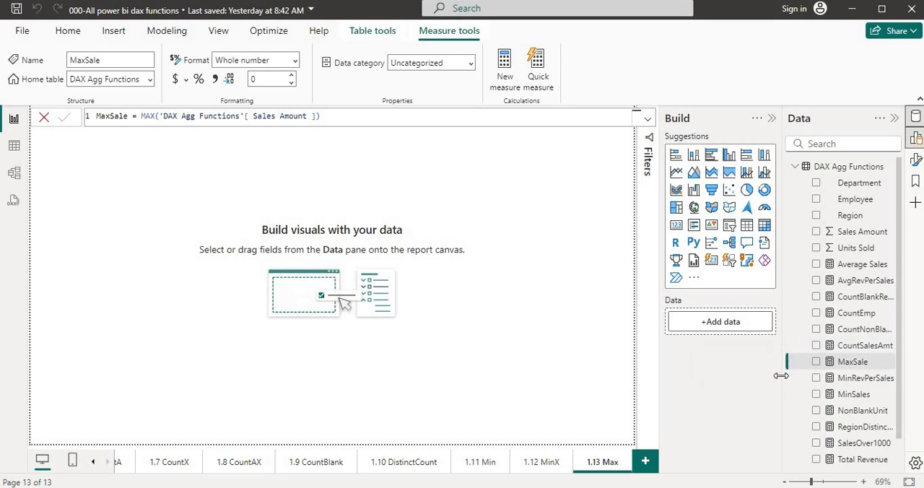
pyautogui.moveTo(782, 375); pyautogui.dragTo(753, 376)
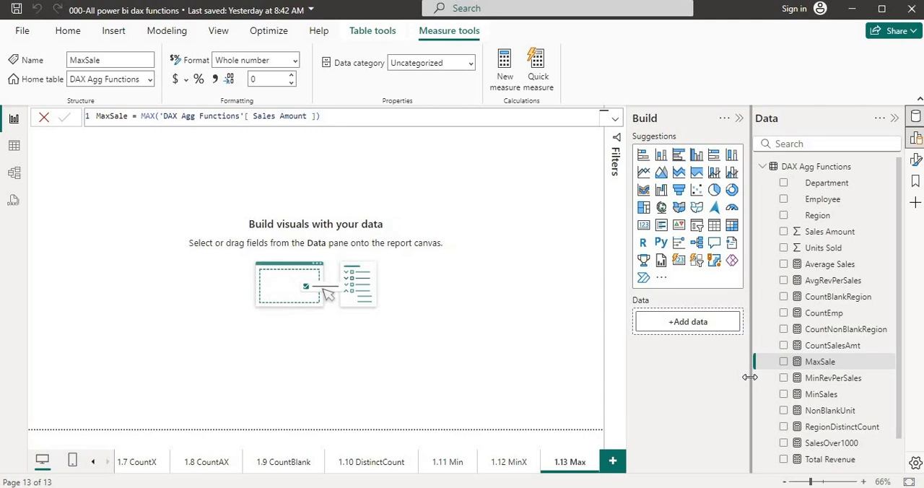
pyautogui.click(784, 362)
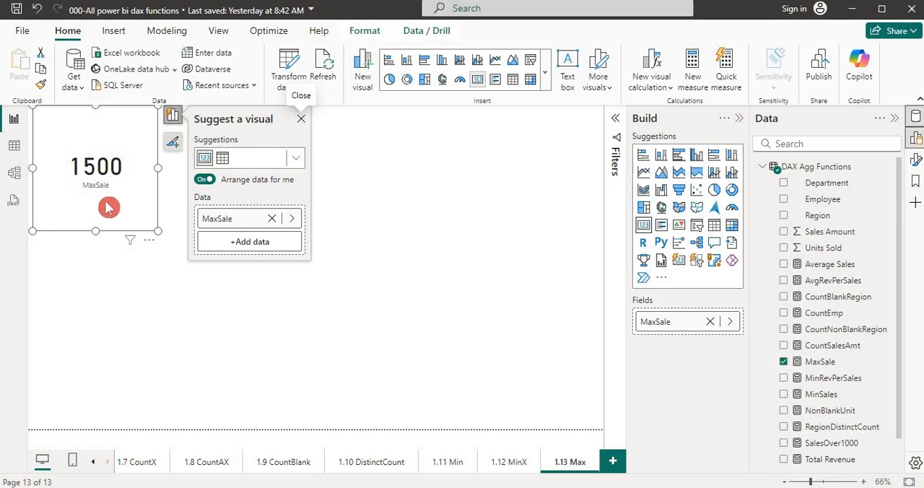
pyautogui.click(138, 255)
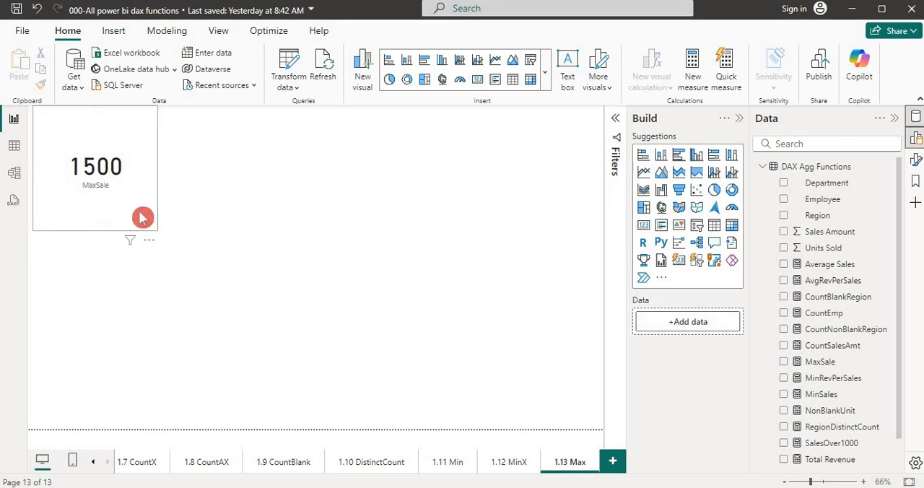
# - Duplicate the MaxSale card and place the copy beside the original, aligned along the page's upper edge
pyautogui.click(142, 218)
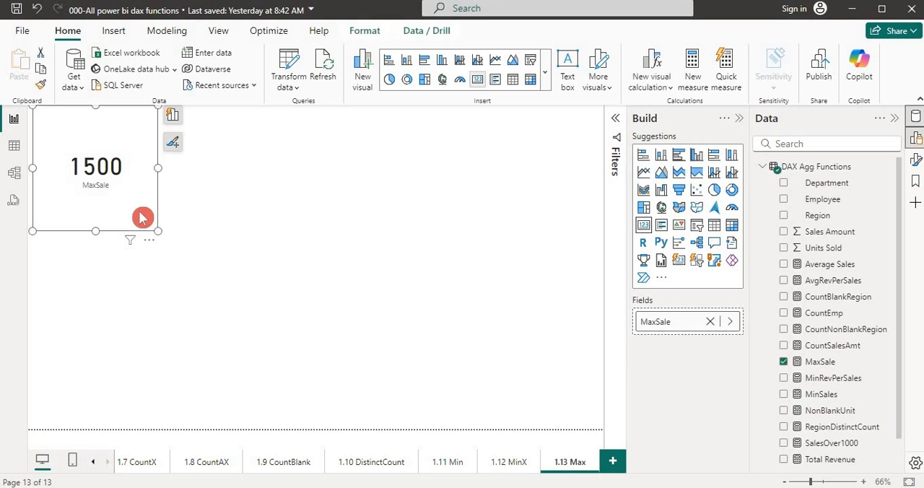
pyautogui.hotkey('ctrl', 'c')
pyautogui.hotkey('ctrl', 'v')
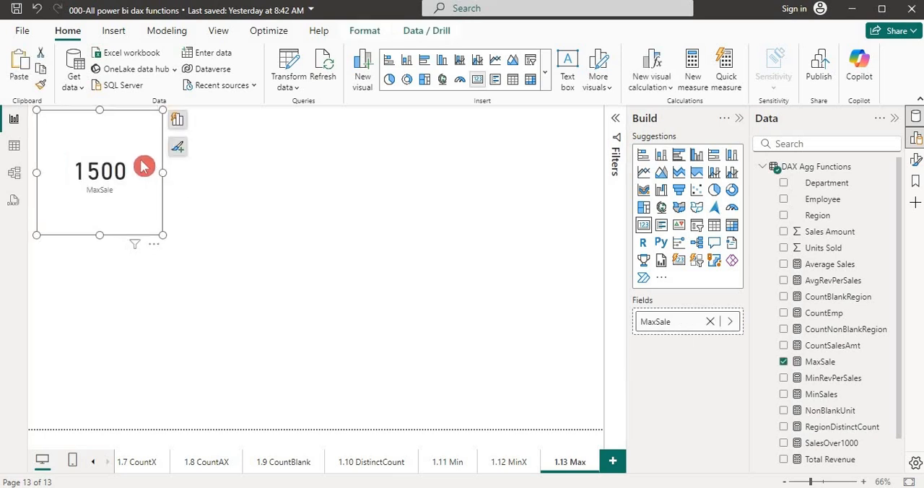
pyautogui.moveTo(143, 167); pyautogui.dragTo(288, 165)
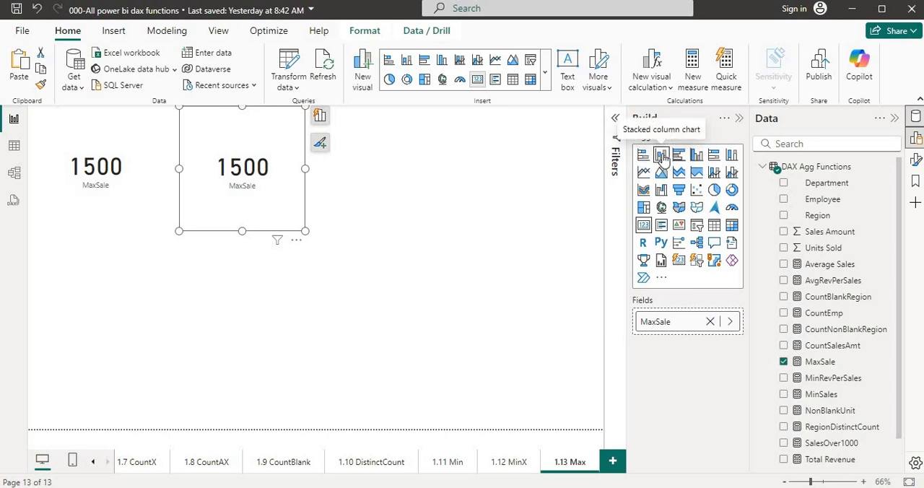
# - Convert the copied MaxSale card to a 100% stacked column chart and enable its data labels
pyautogui.click(731, 157)
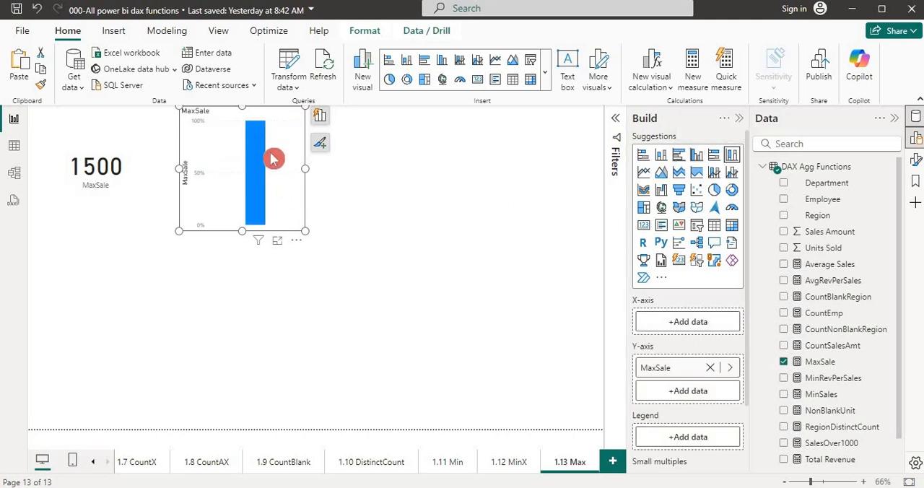
pyautogui.click(319, 145)
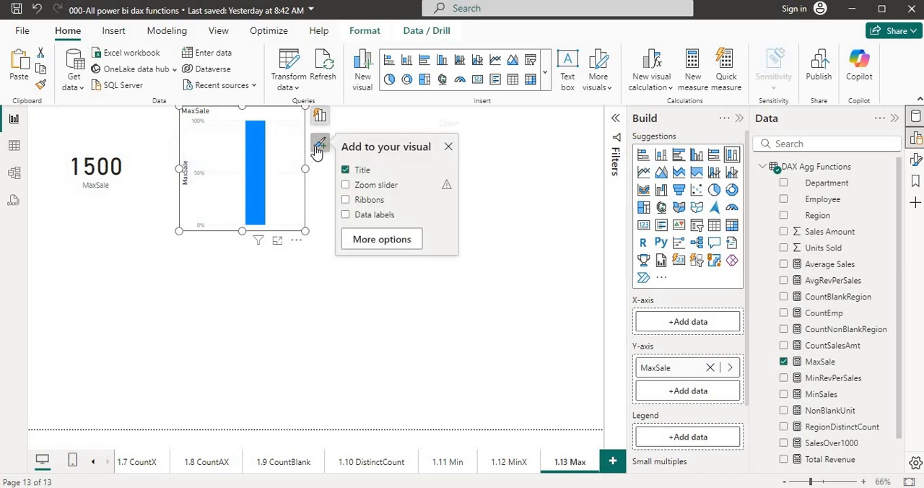
pyautogui.click(346, 216)
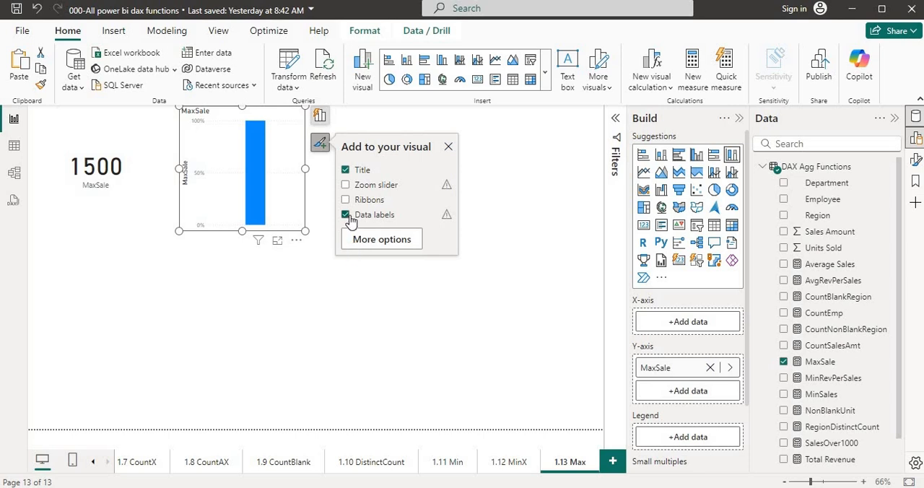
# - Change the MaxSale chart to a stacked column chart, then close its visual element options and deselect it
pyautogui.click(662, 155)
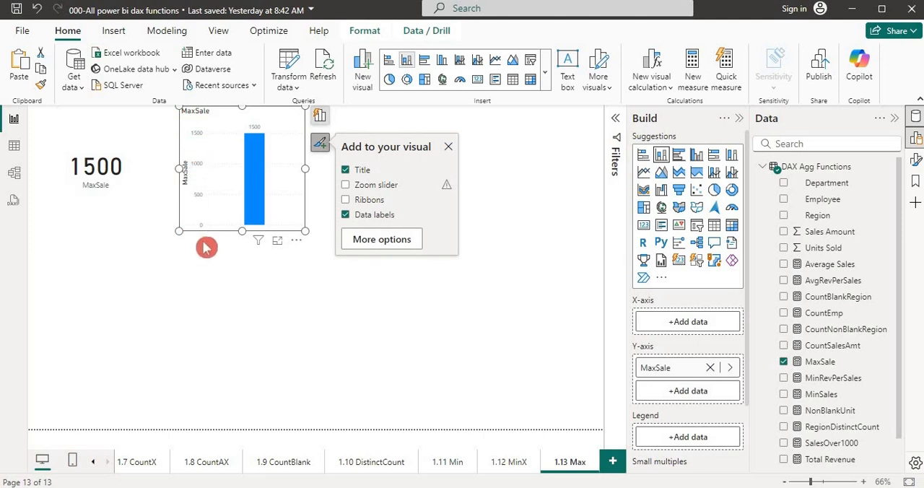
pyautogui.click(447, 148)
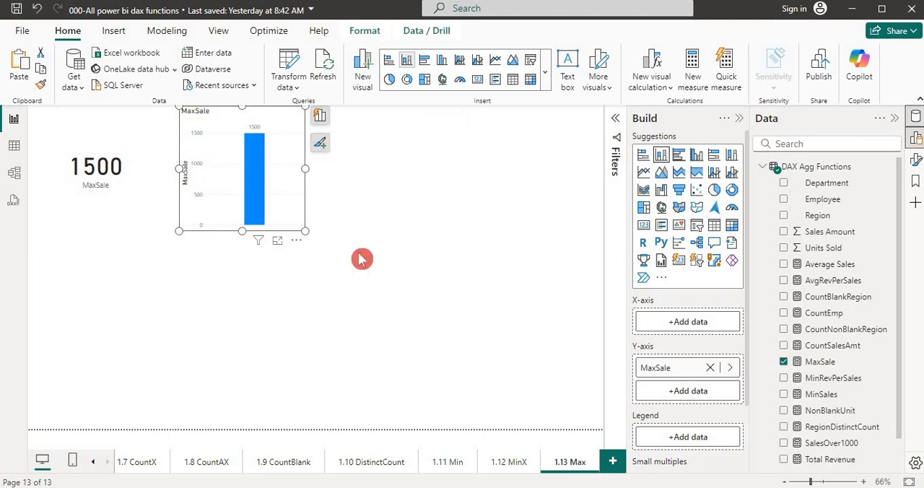
pyautogui.click(328, 298)
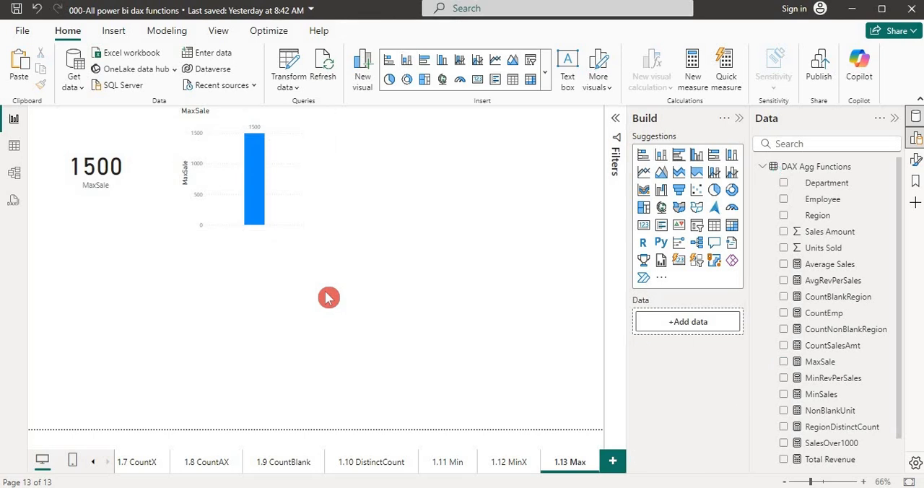